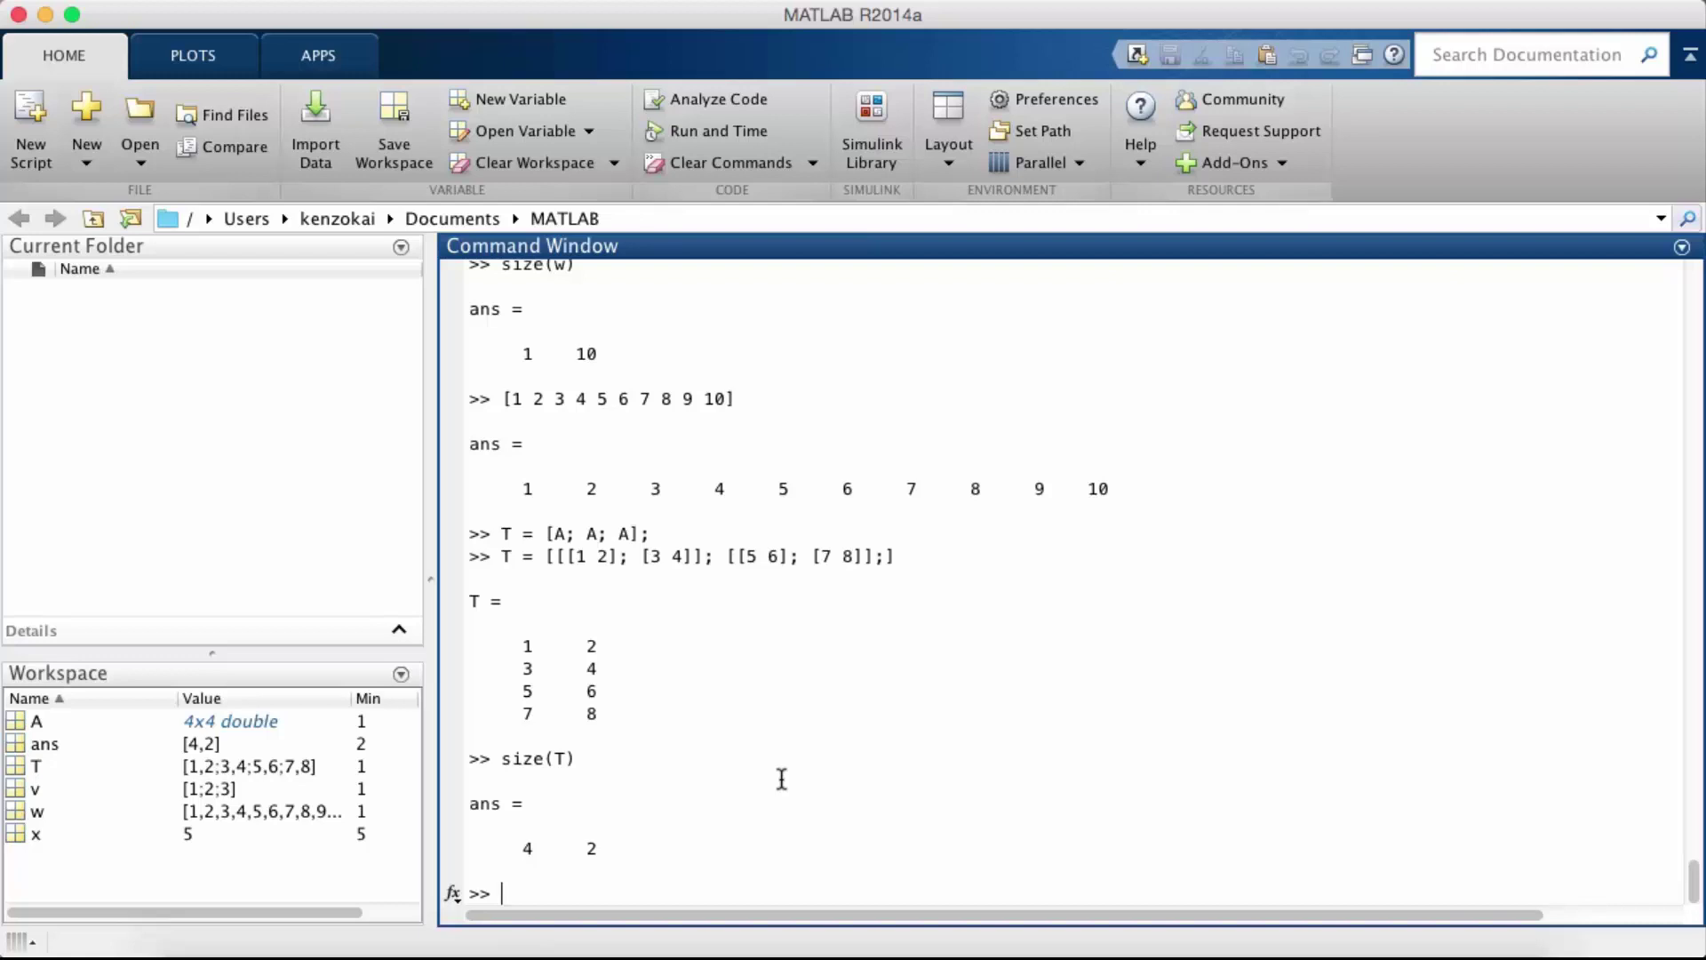
Define A = [1 2; 3 4], B = [5 6; 7 8] and C = [9 10; 11 12]
{"action": "type", "text": "A = "}
{"action": "type", "text": "[1 2; "}
{"action": "type", "text": "3 4]"}
{"action": "type", "text": ";"}
{"action": "key", "text": "Return"}
{"action": "type", "text": "B"}
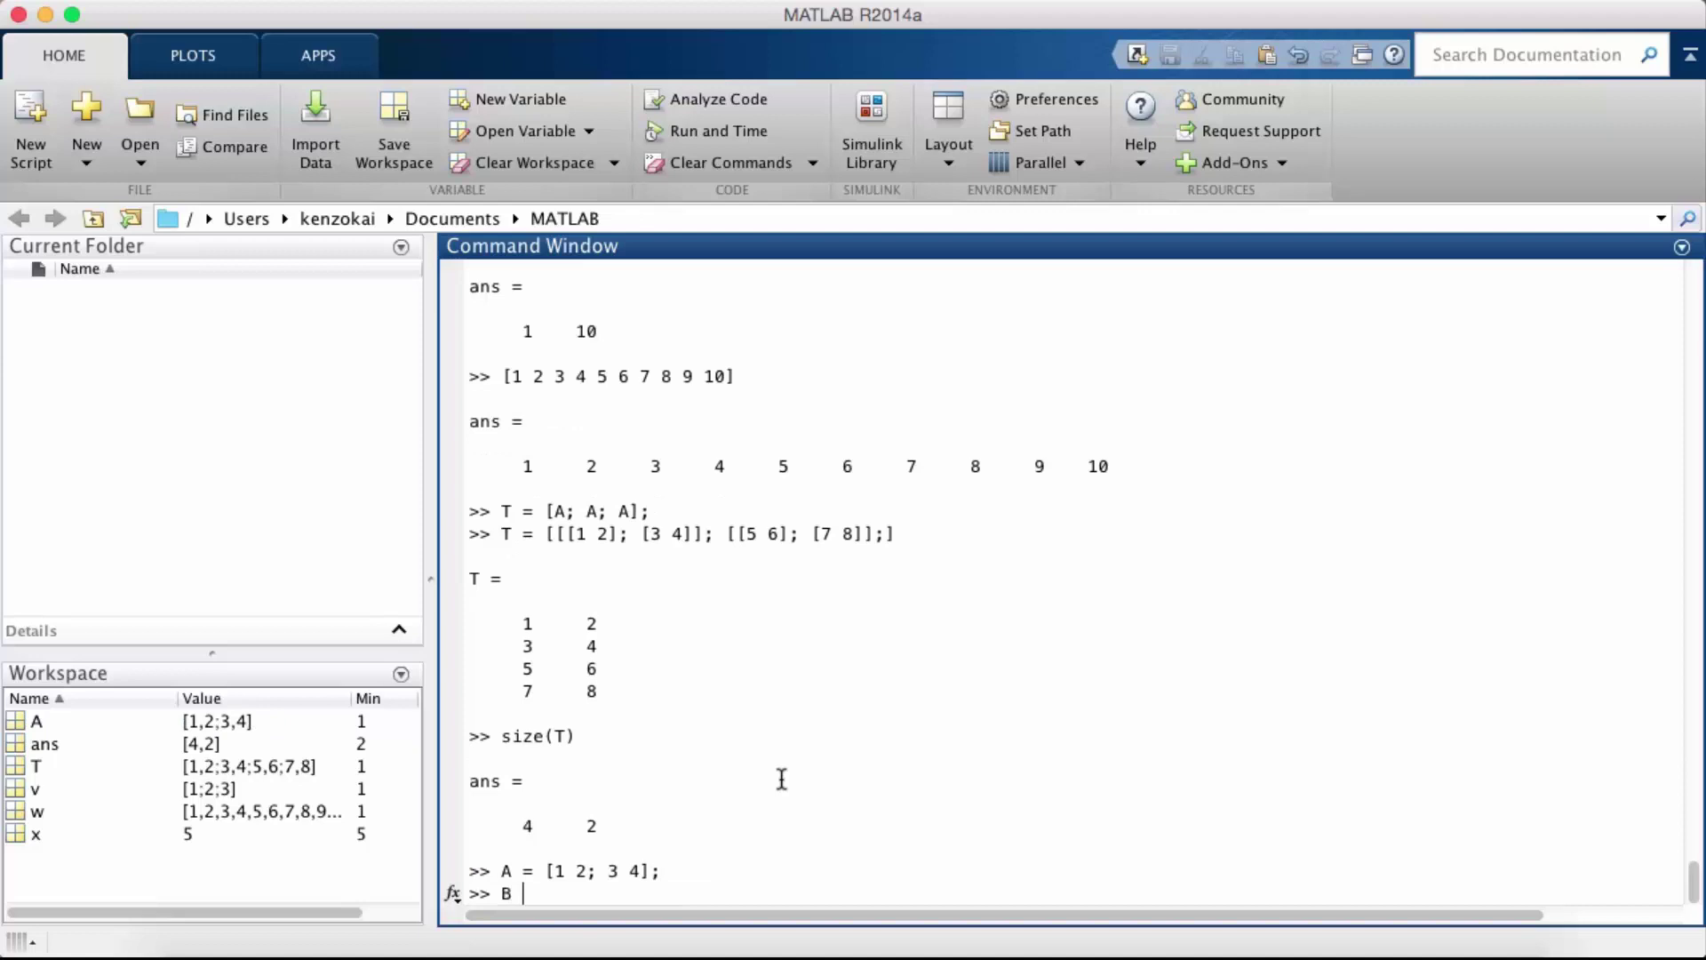
{"action": "type", "text": " = ["}
{"action": "type", "text": "5 6; 7 8];"}
{"action": "key", "text": "Return"}
{"action": "type", "text": "C = ["}
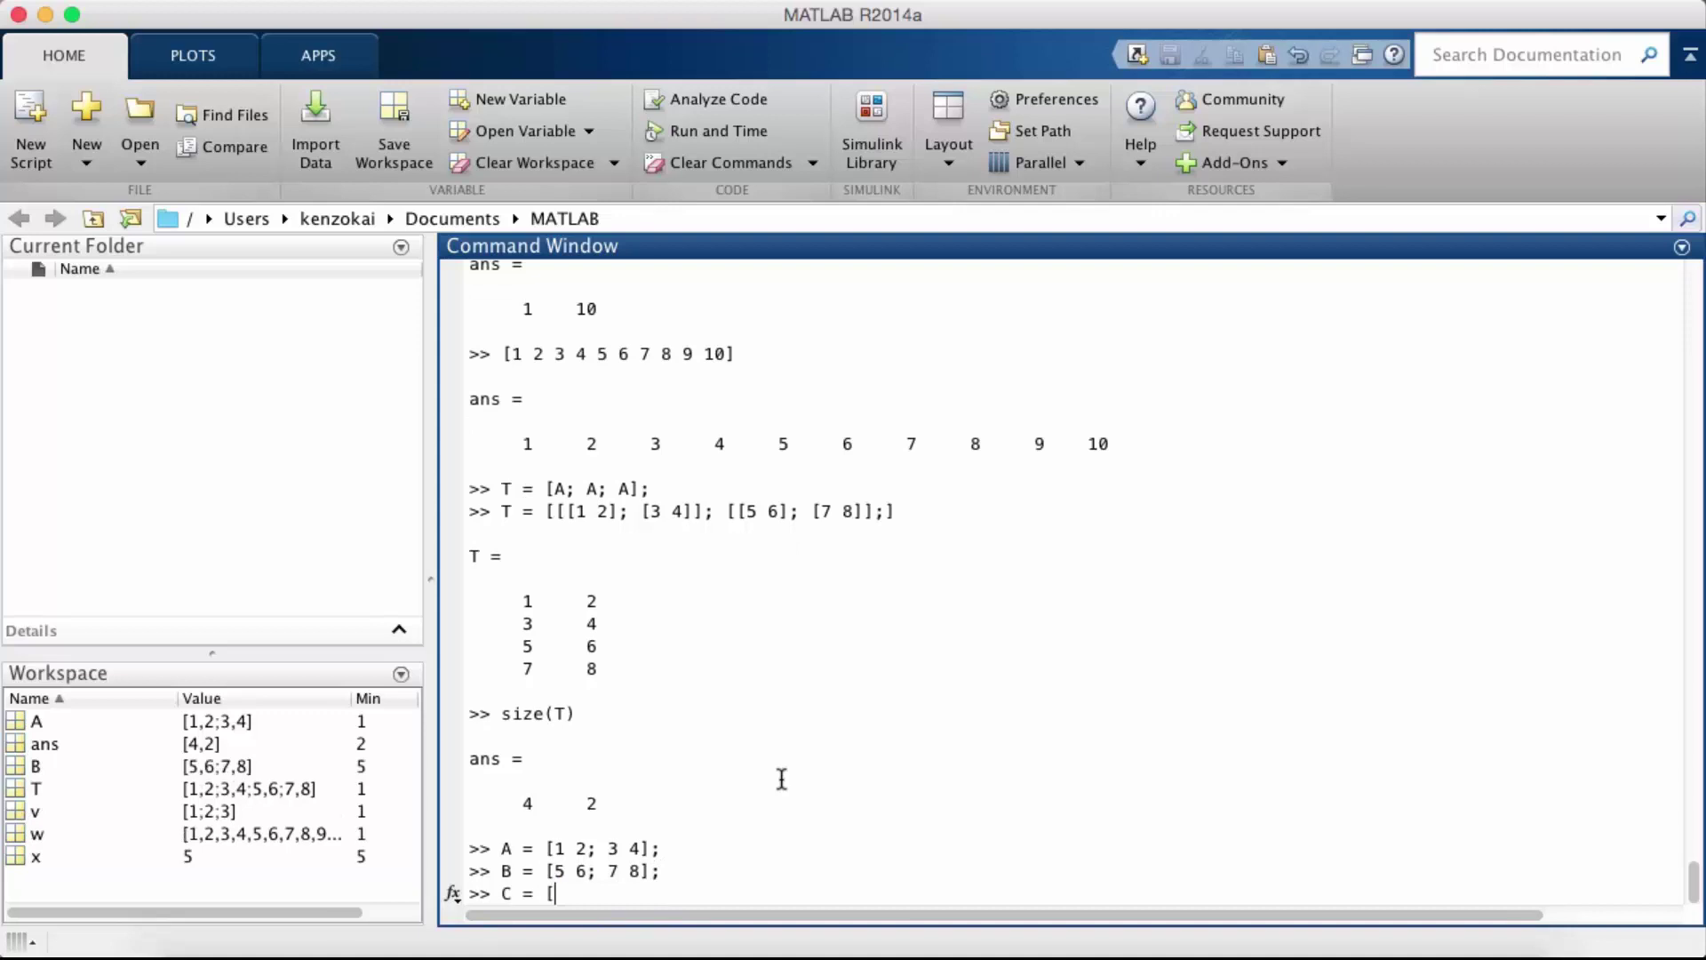
{"action": "type", "text": "9 10; 11"}
{"action": "type", "text": " 12];"}
{"action": "key", "text": "Return"}
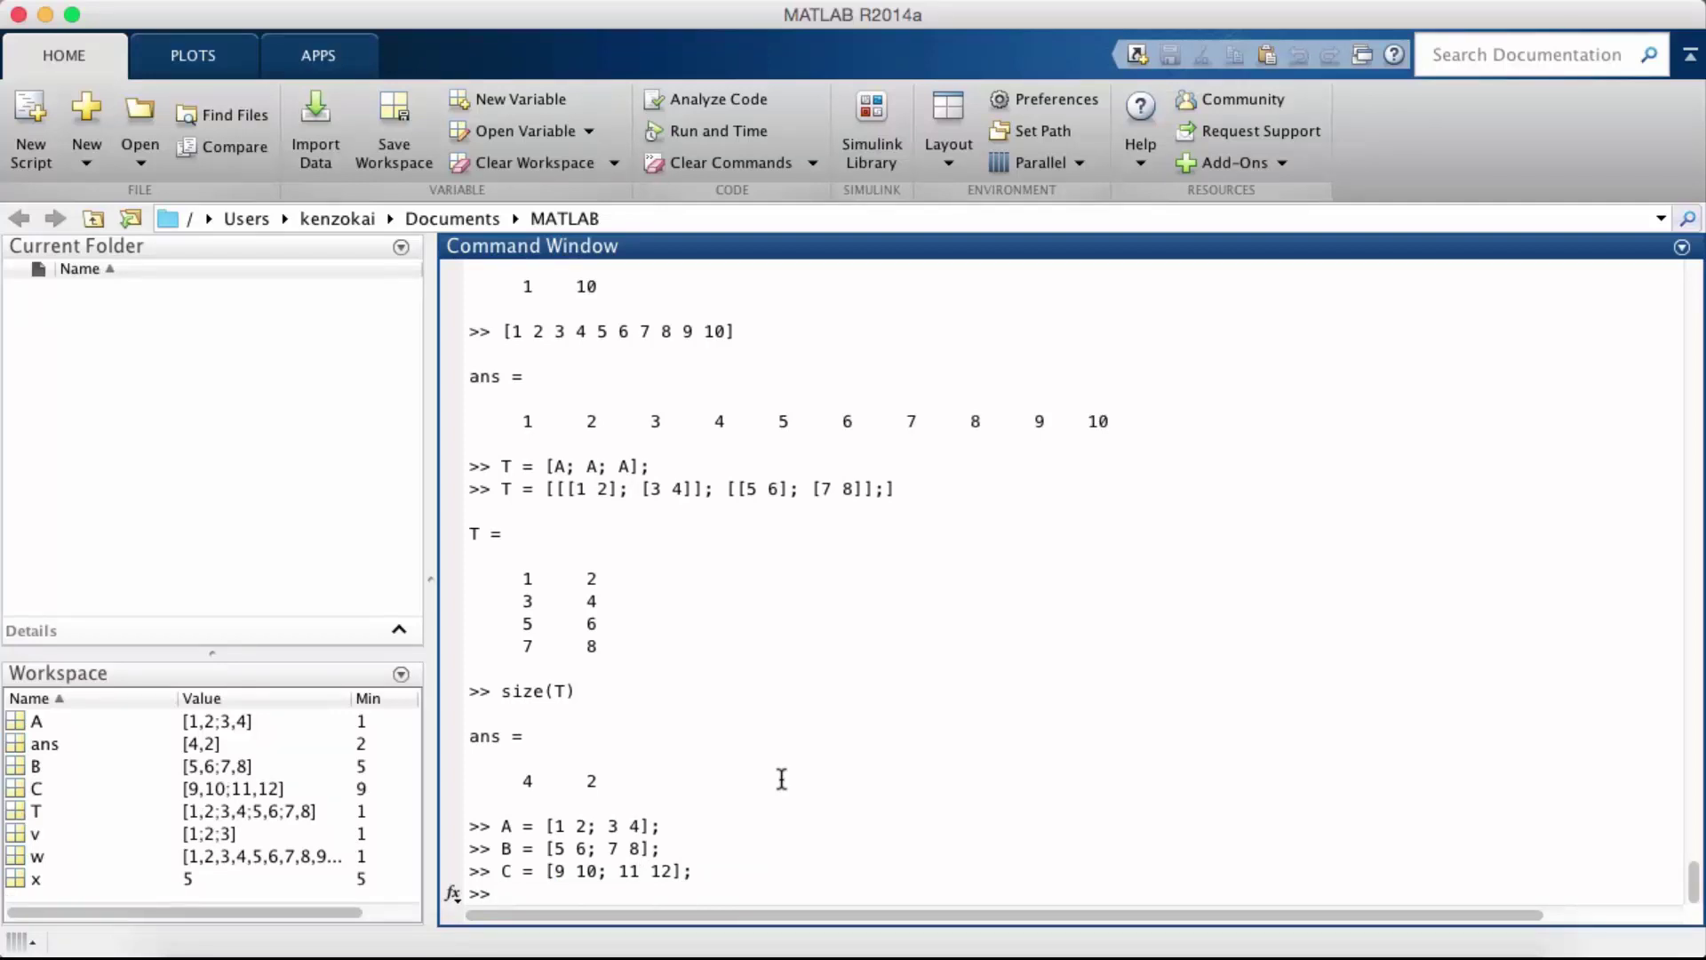
Evaluate A + B, A - B and the matrix product A*B = [19 22; 43 50]
{"action": "type", "text": "A "}
{"action": "type", "text": "+ B"}
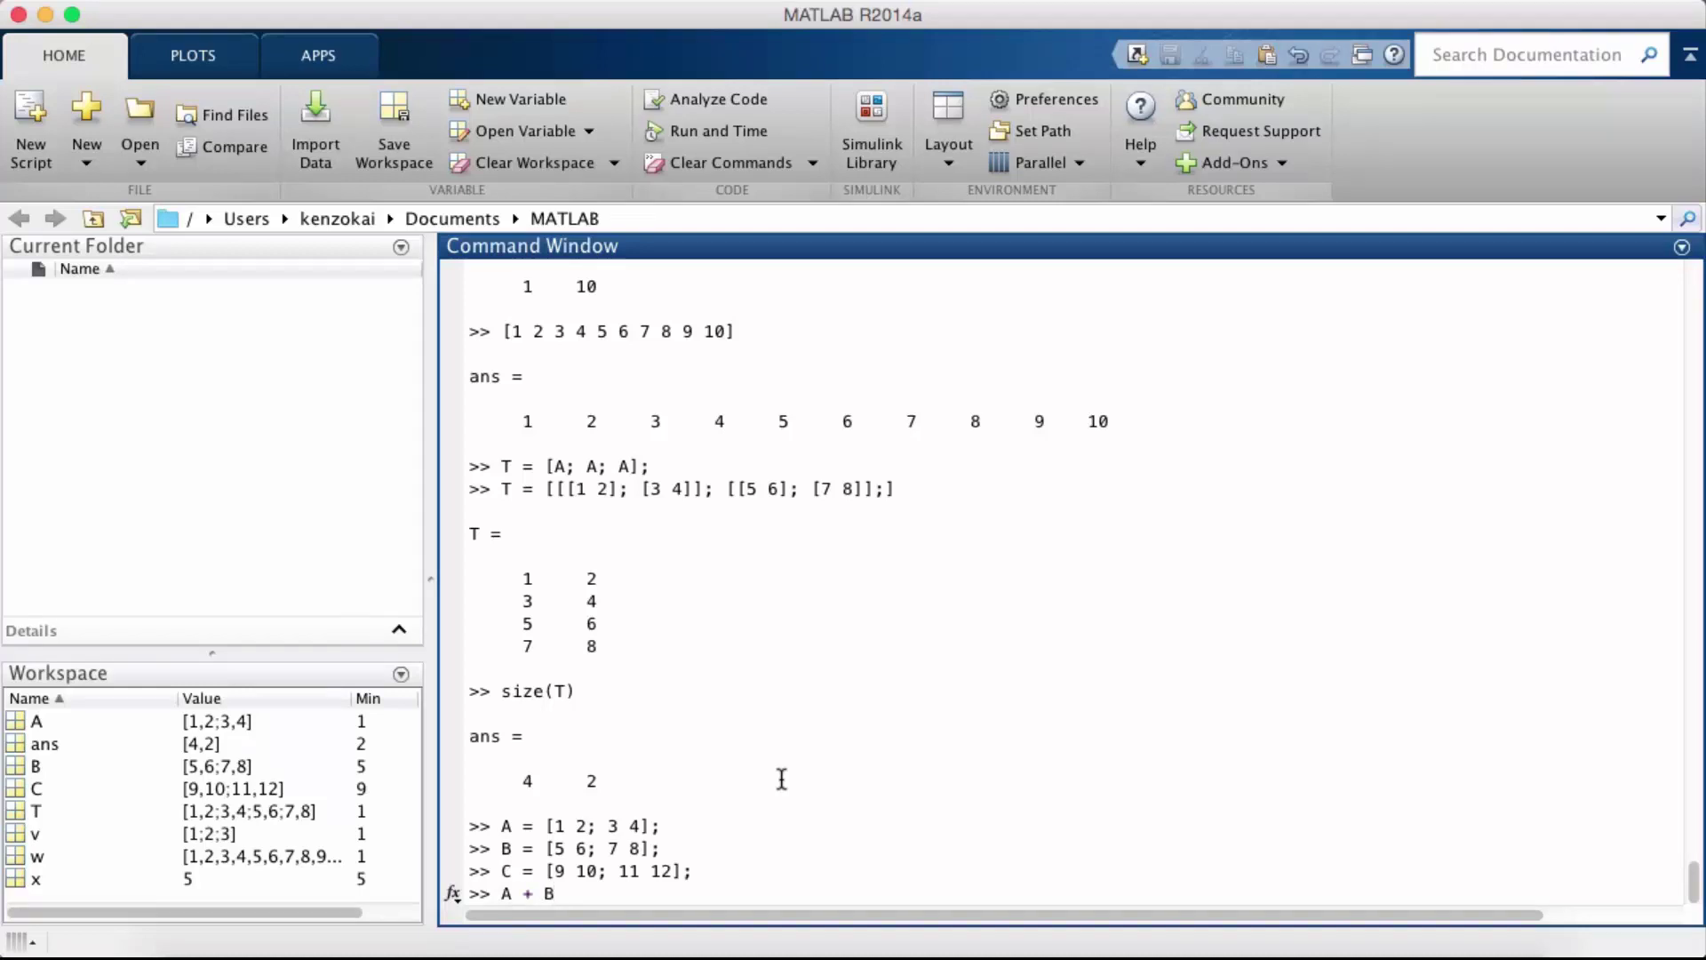
{"action": "key", "text": "Return"}
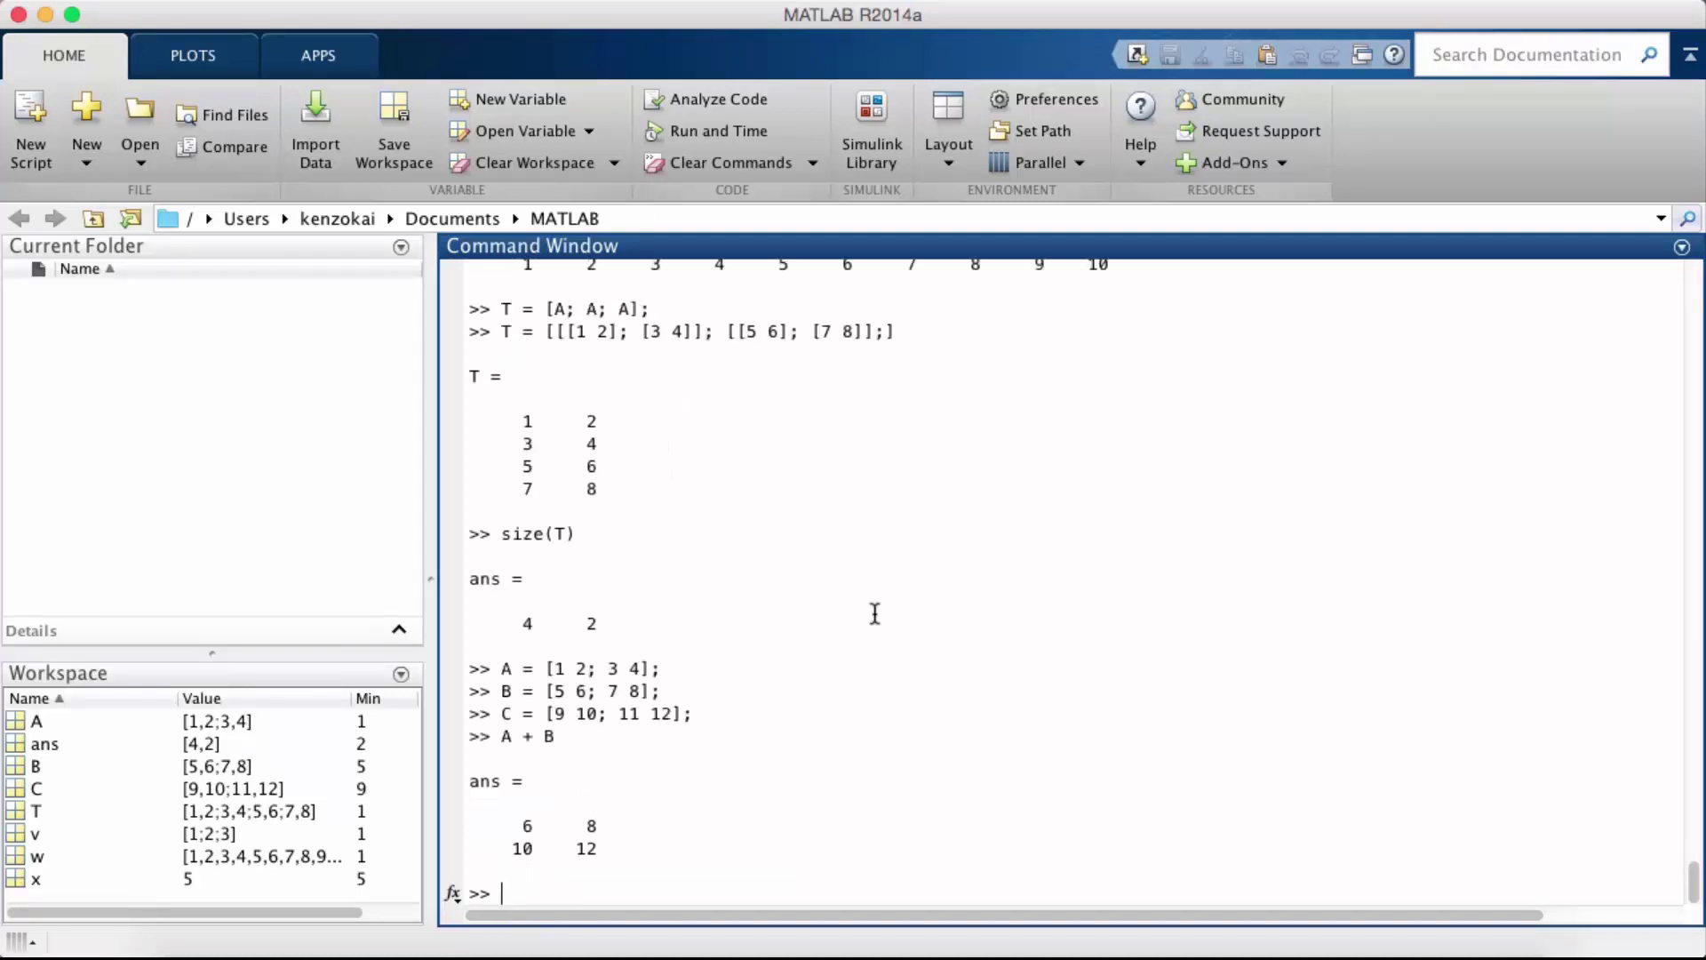
{"action": "type", "text": "A "}
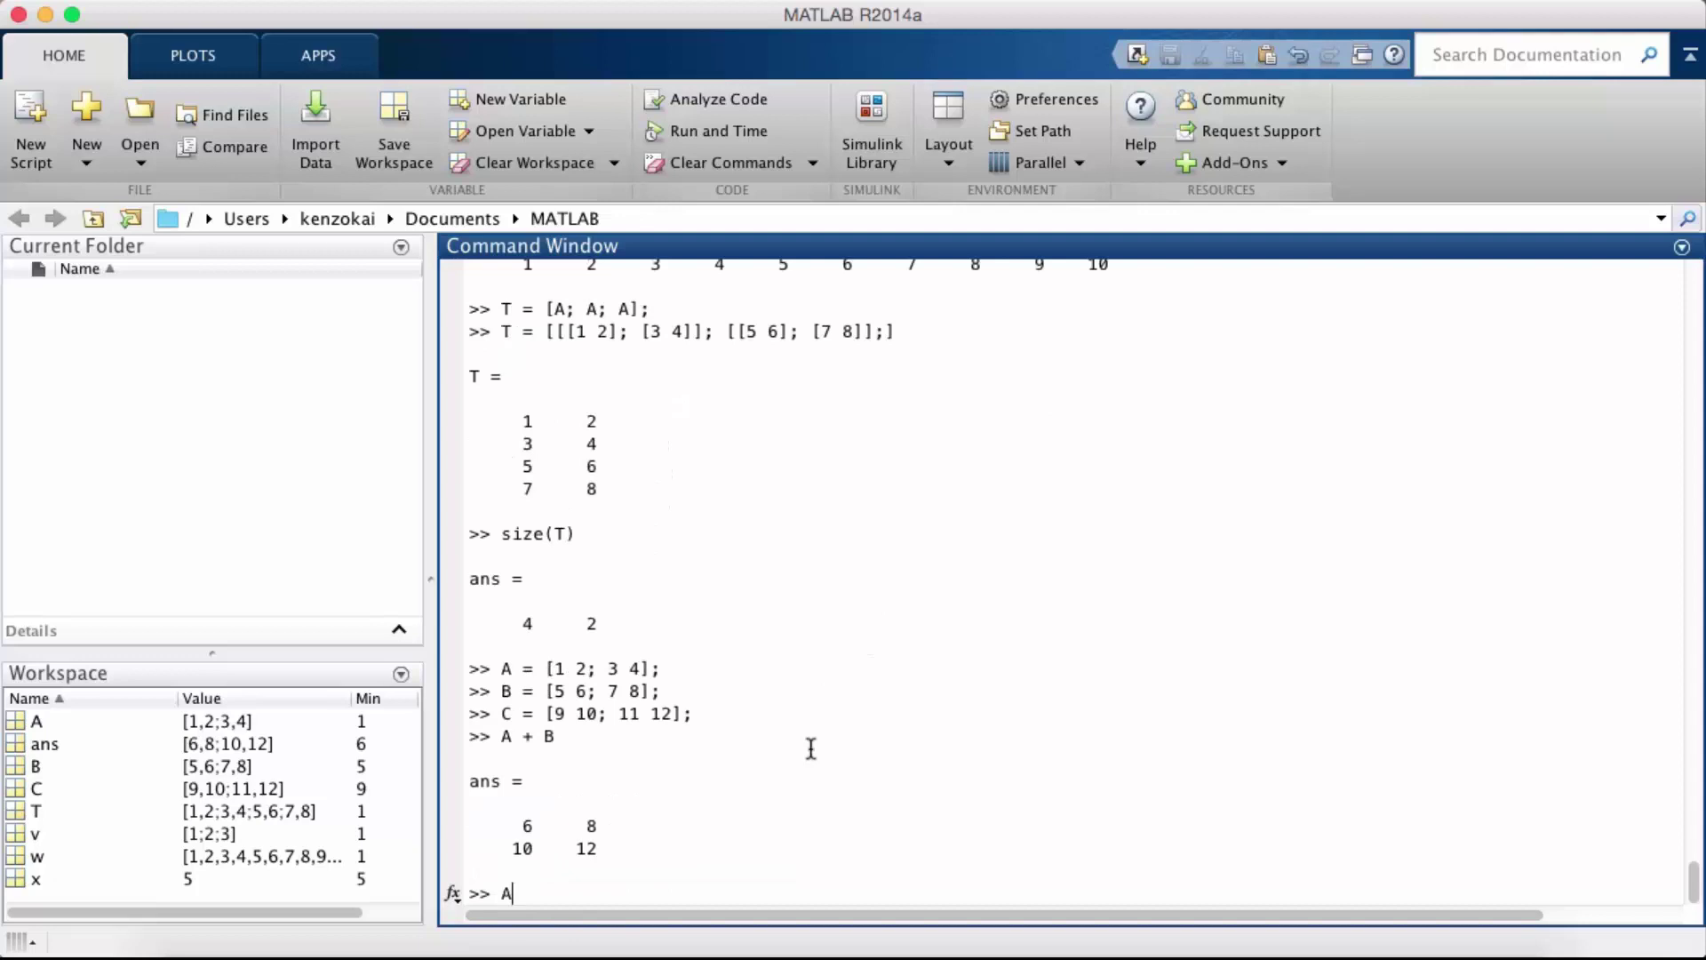
{"action": "type", "text": "- B"}
{"action": "key", "text": "Return"}
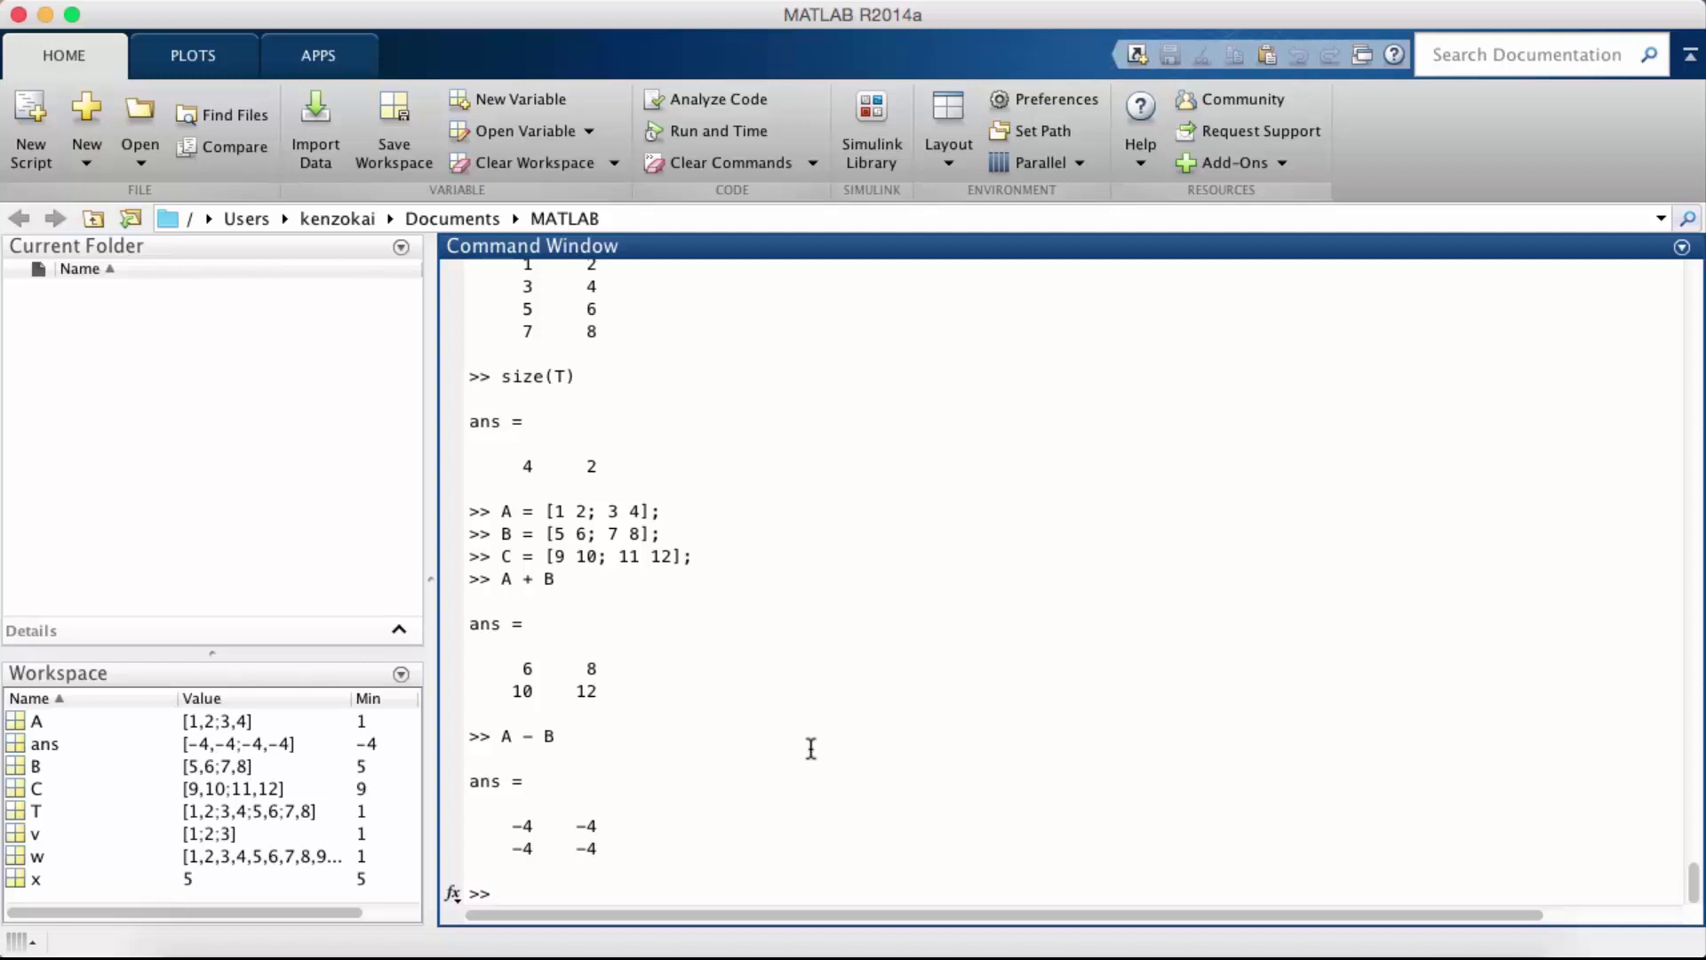
{"action": "type", "text": "A*"}
{"action": "type", "text": "B"}
{"action": "key", "text": "Return"}
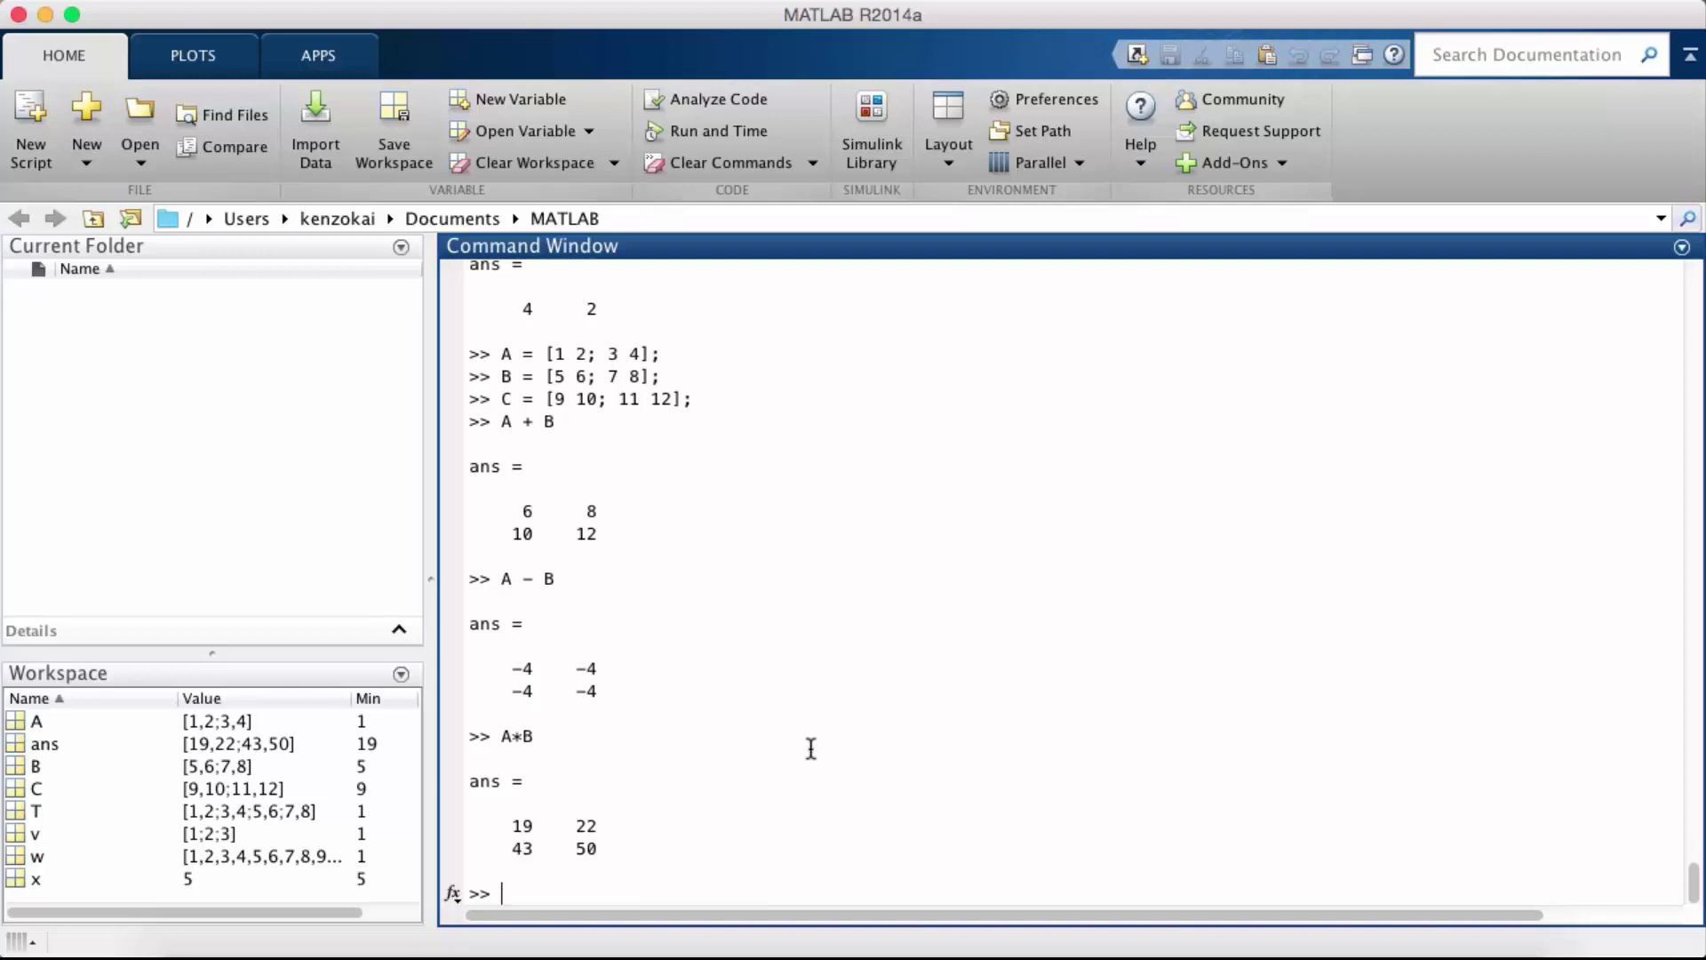
Create B2 = [1 2; 4 5; 6 7] and check the sizes of B2 and A
{"action": "type", "text": "B2 = "}
{"action": "type", "text": "["}
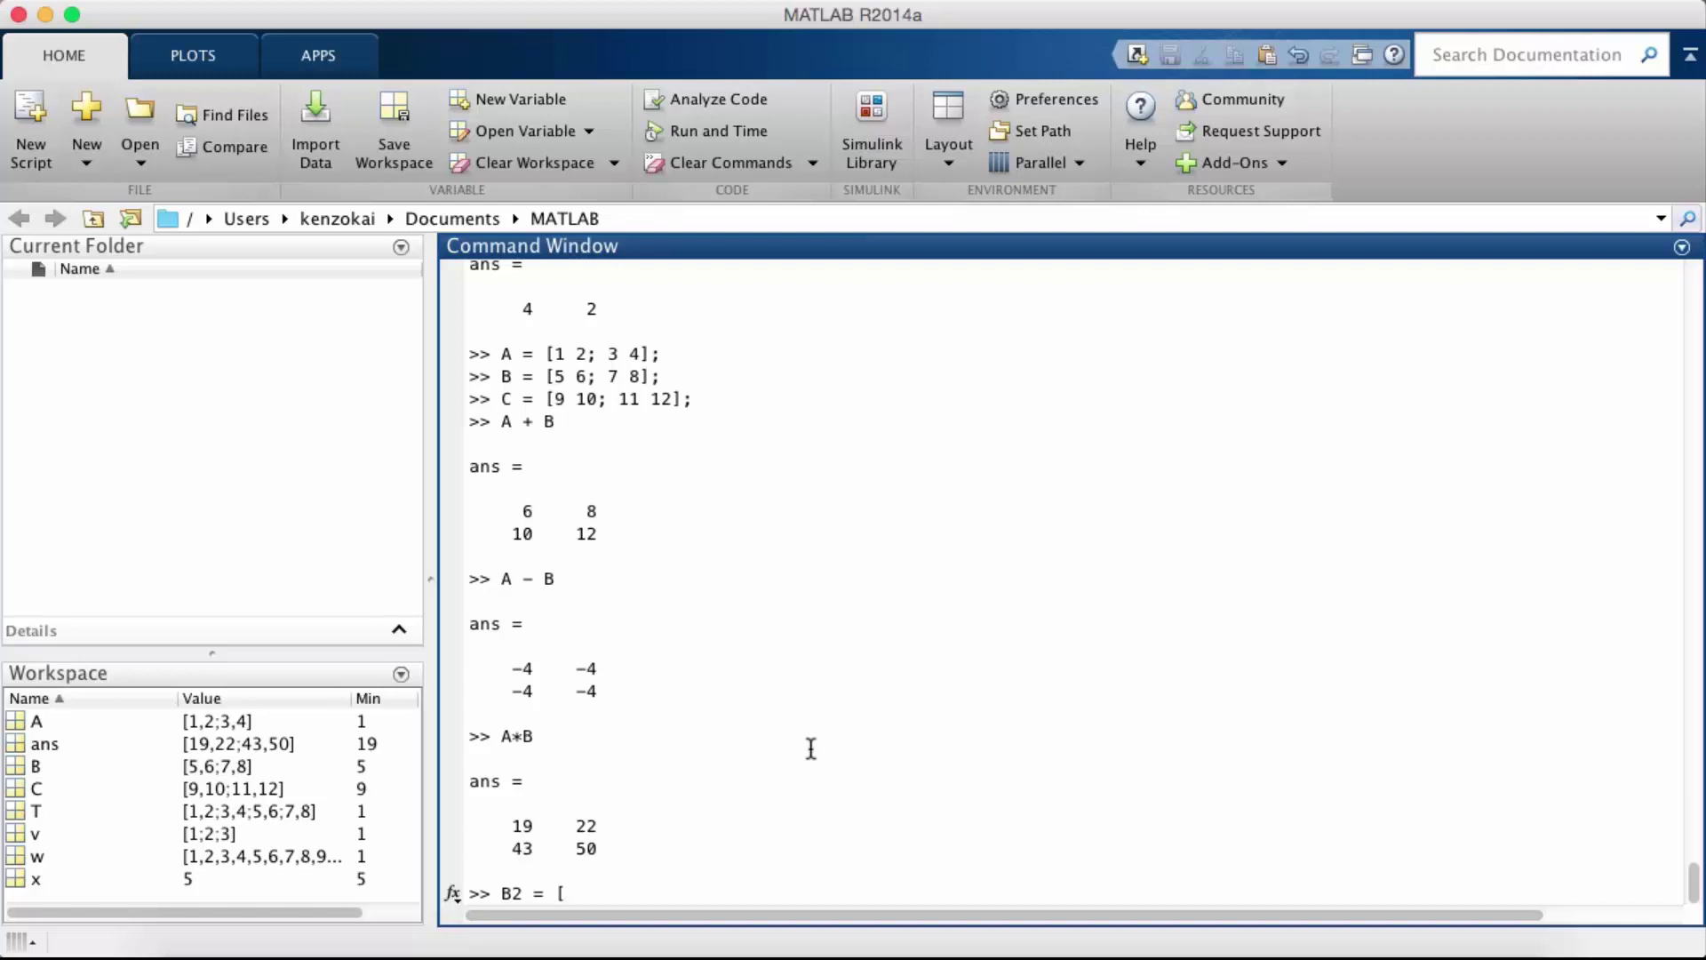
{"action": "type", "text": "1 "}
{"action": "type", "text": "2; 4 5; "}
{"action": "type", "text": "6 7];"}
{"action": "key", "text": "Return"}
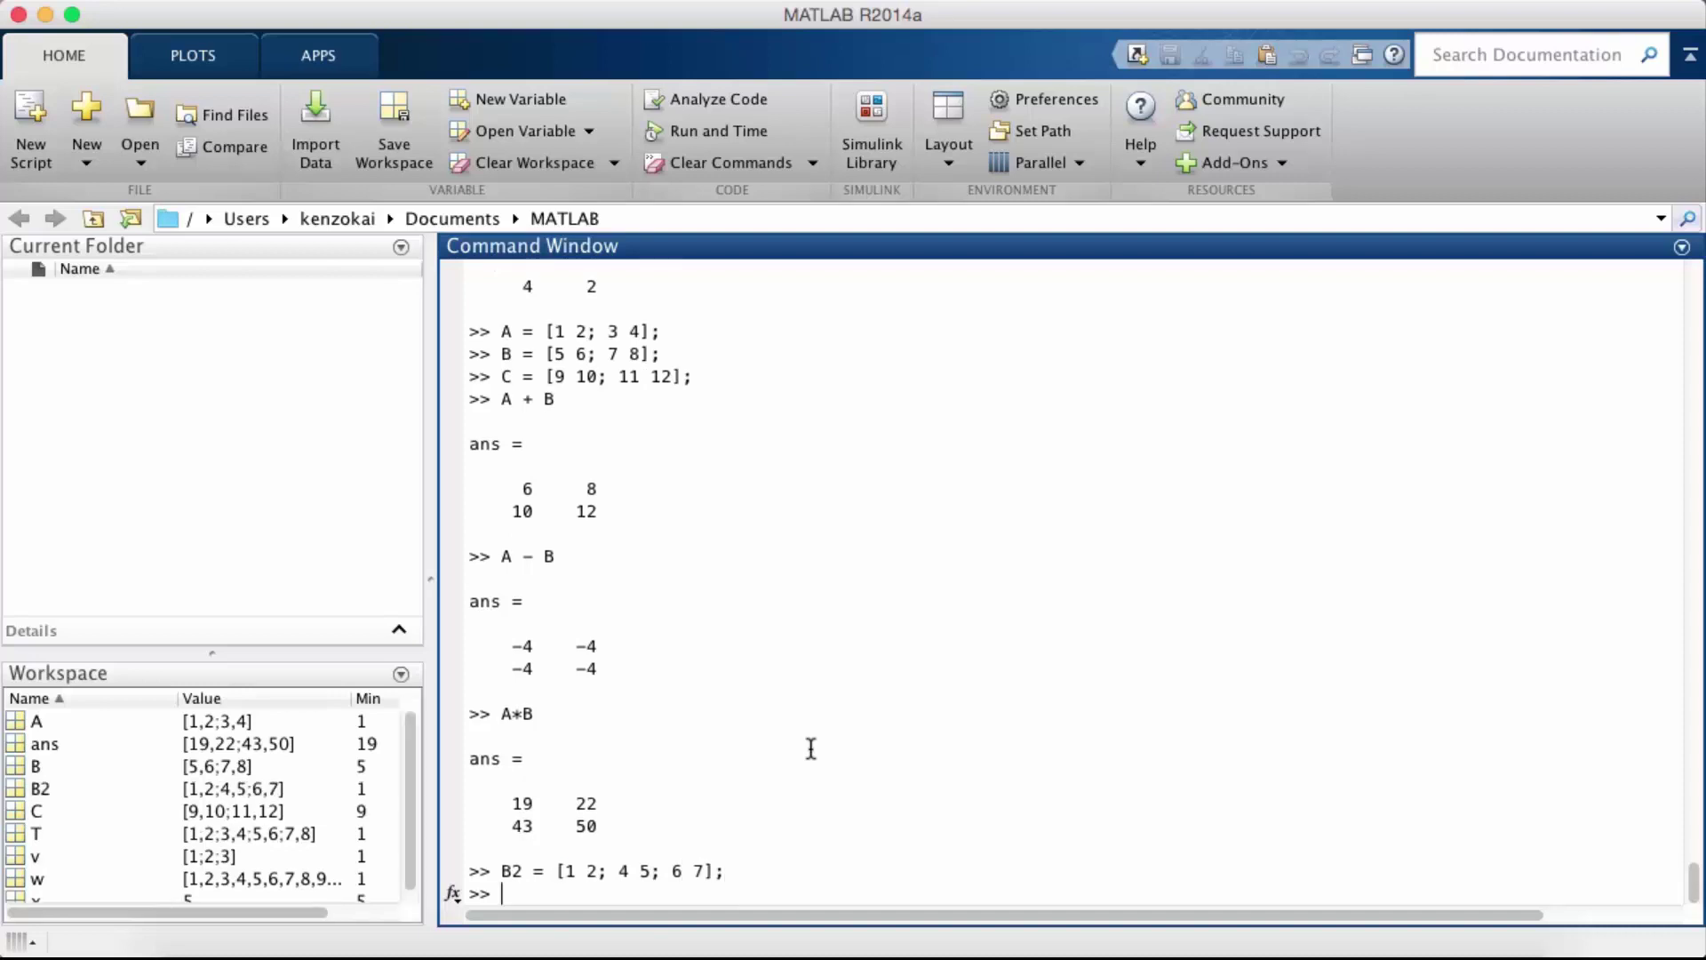
{"action": "type", "text": "size(B2)"}
{"action": "key", "text": "Return"}
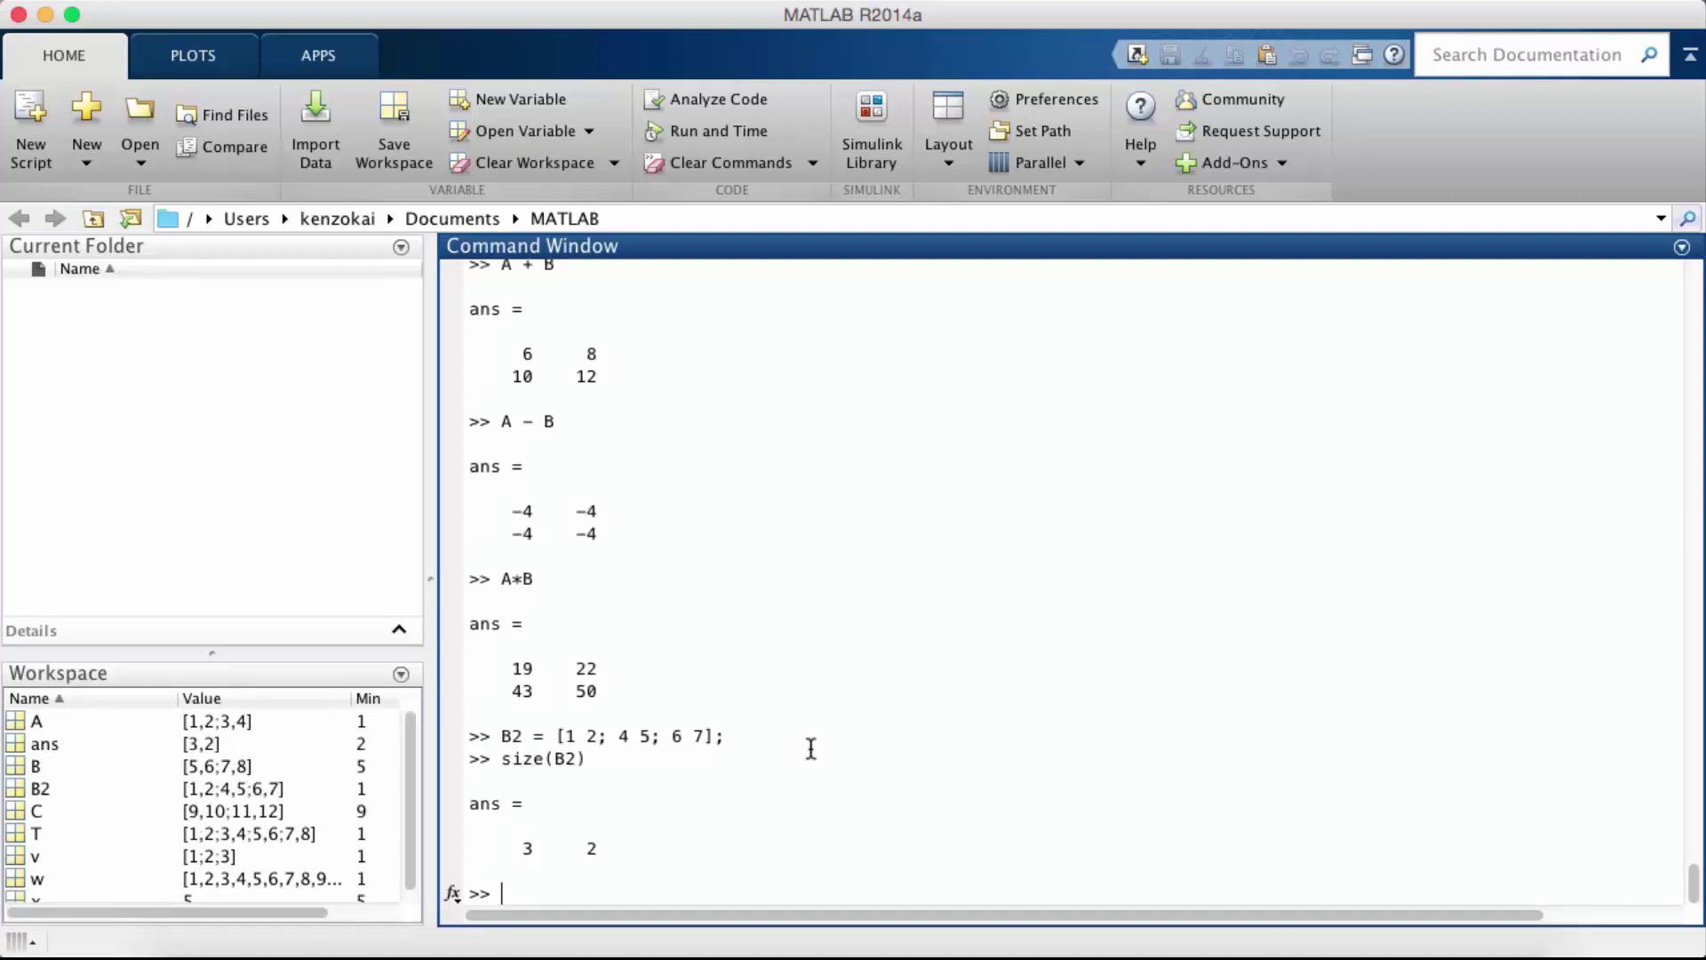
{"action": "type", "text": "size"}
{"action": "type", "text": "(A)"}
{"action": "key", "text": "Return"}
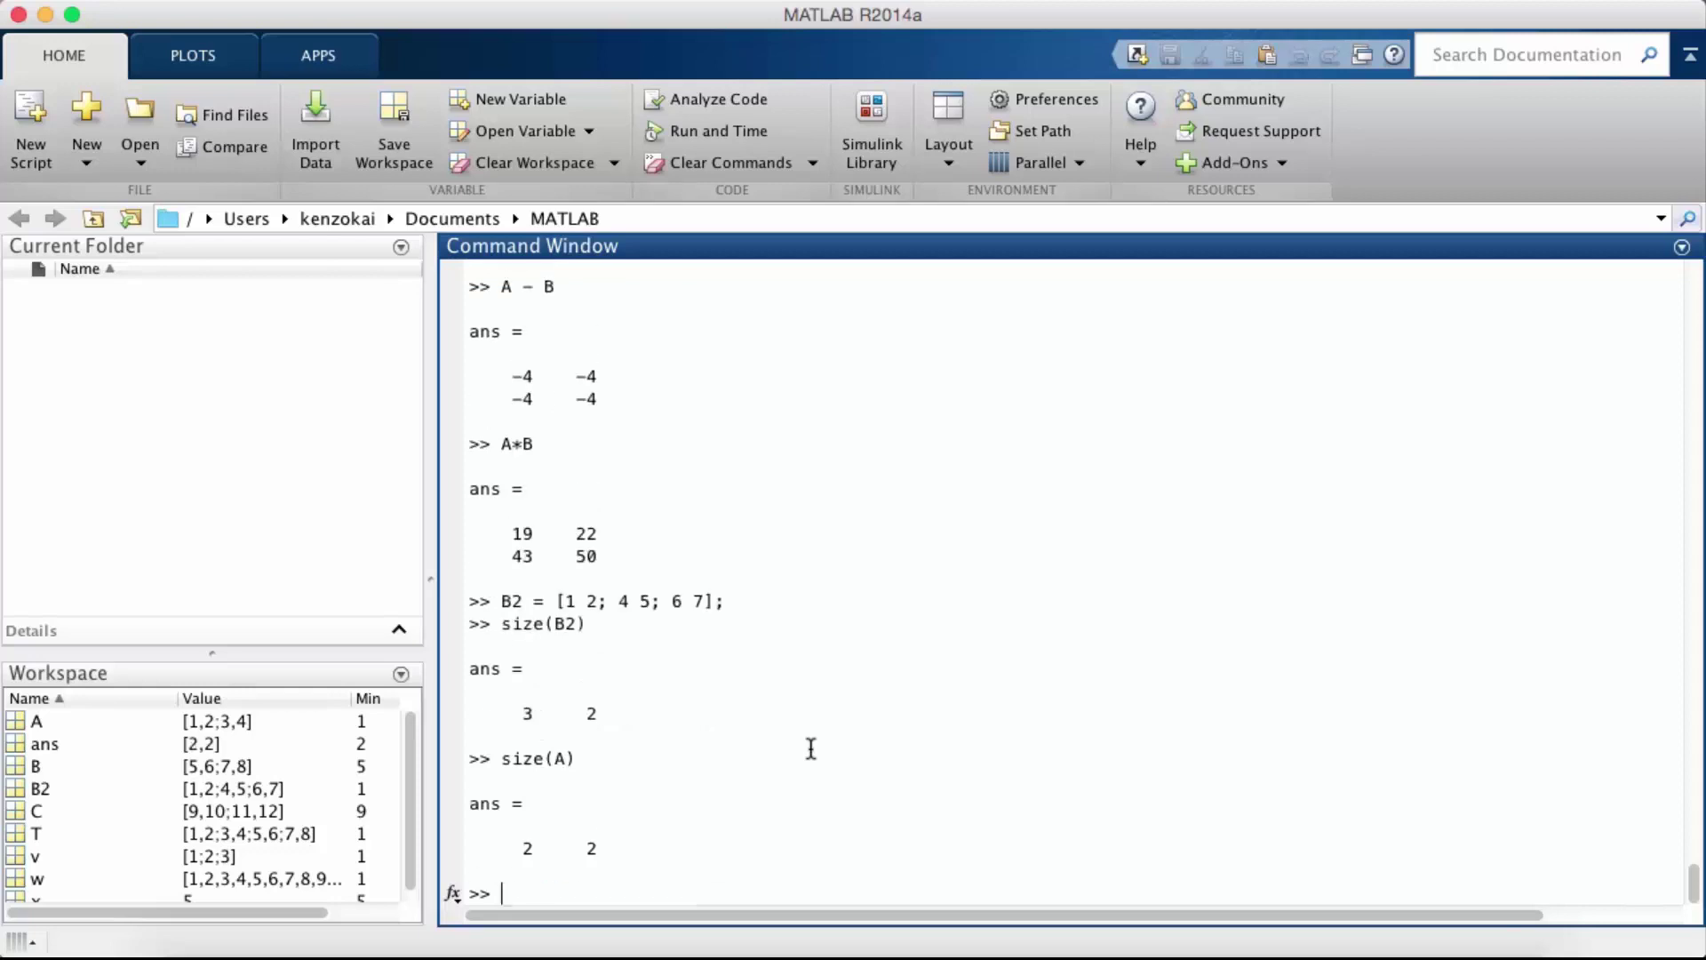
Show A*B2 fails on dimensions, then compute A*B2' = [5 14 20; 11 32 46]
{"action": "type", "text": "A*B"}
{"action": "key", "text": "Return"}
{"action": "key", "text": "Up"}
{"action": "type", "text": "2"}
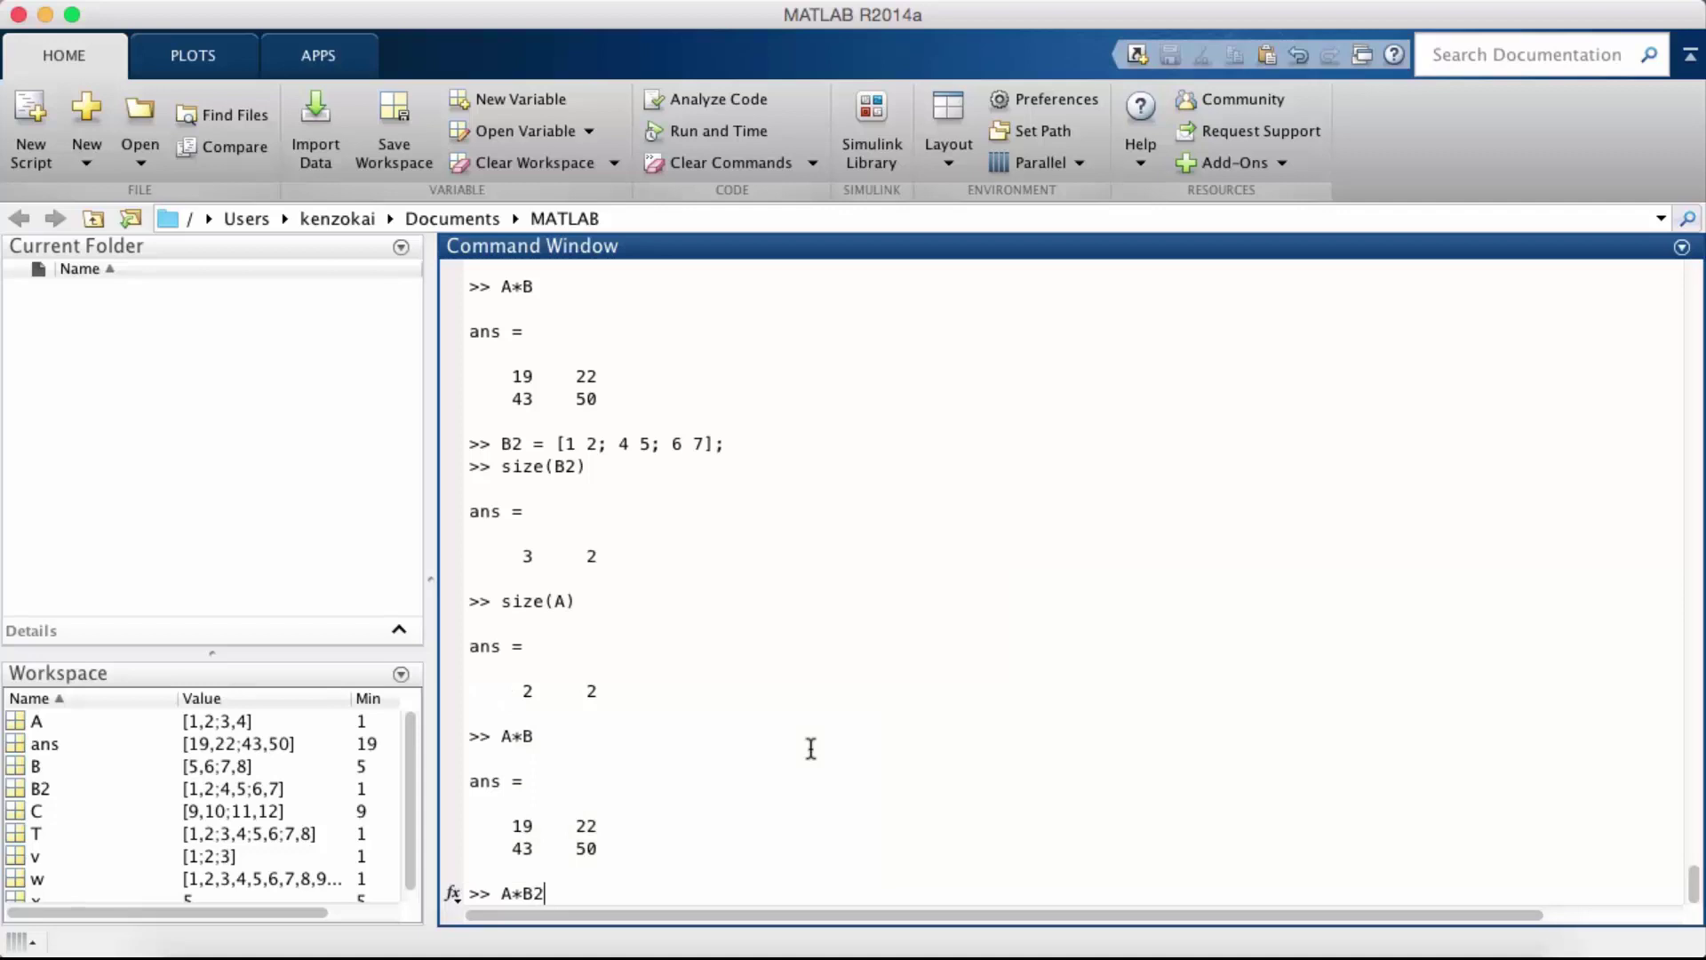
{"action": "key", "text": "Return"}
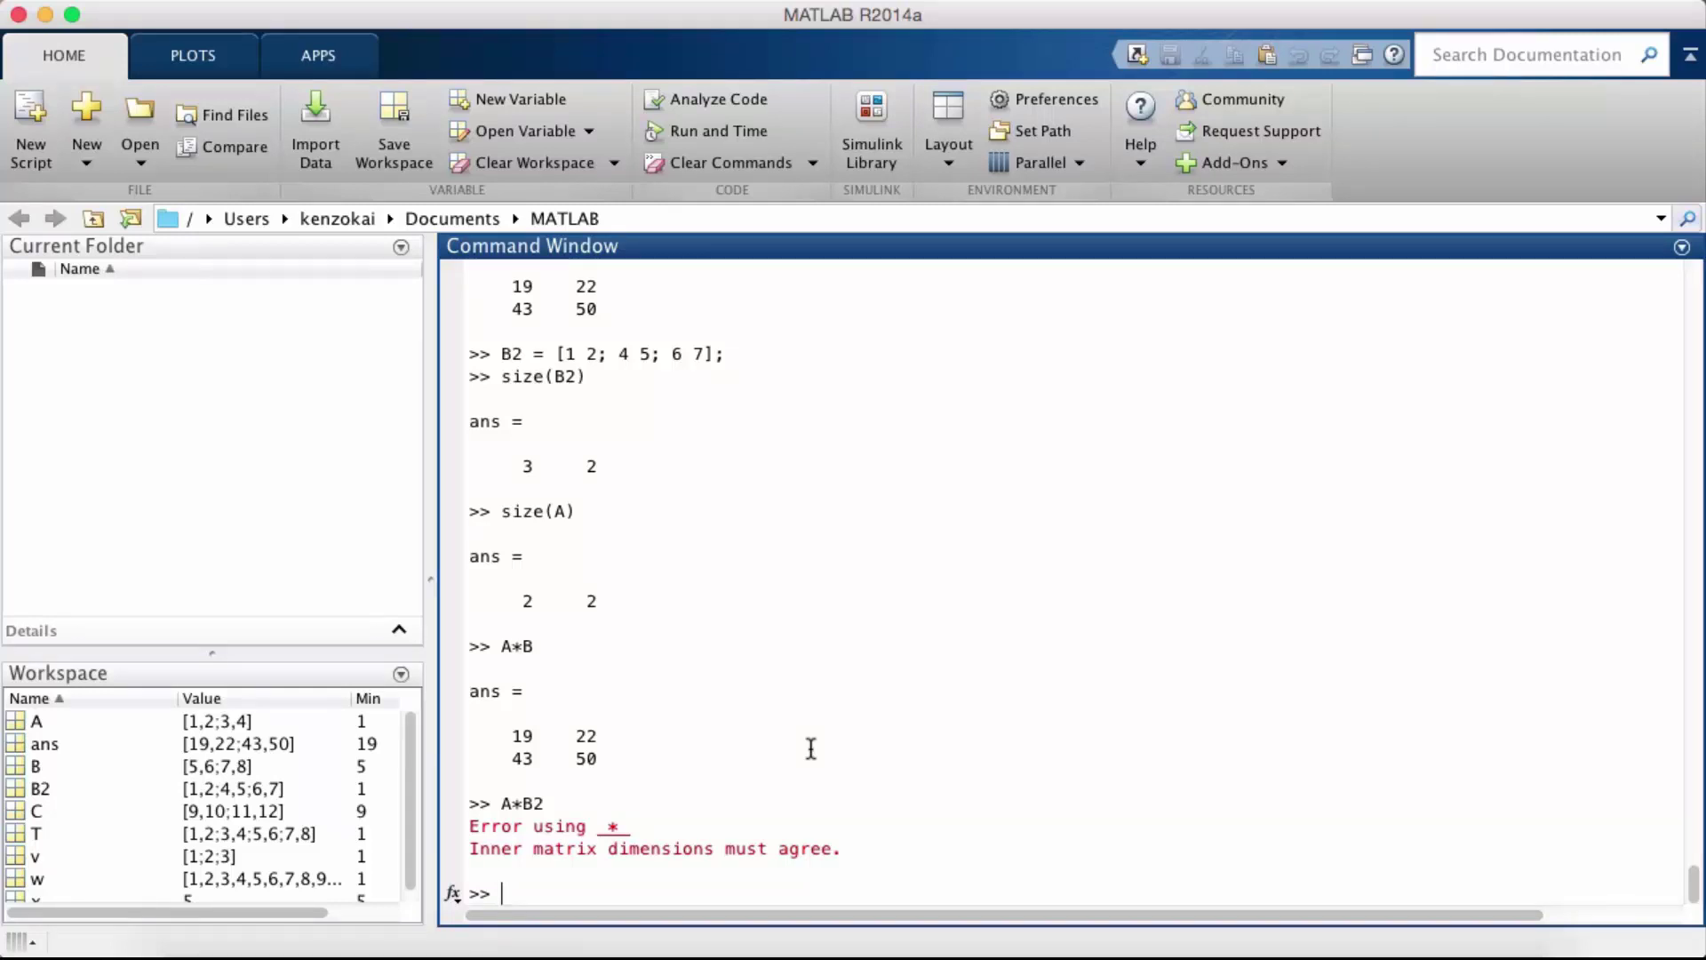
{"action": "type", "text": "A*B2"}
{"action": "type", "text": "'"}
{"action": "key", "text": "Return"}
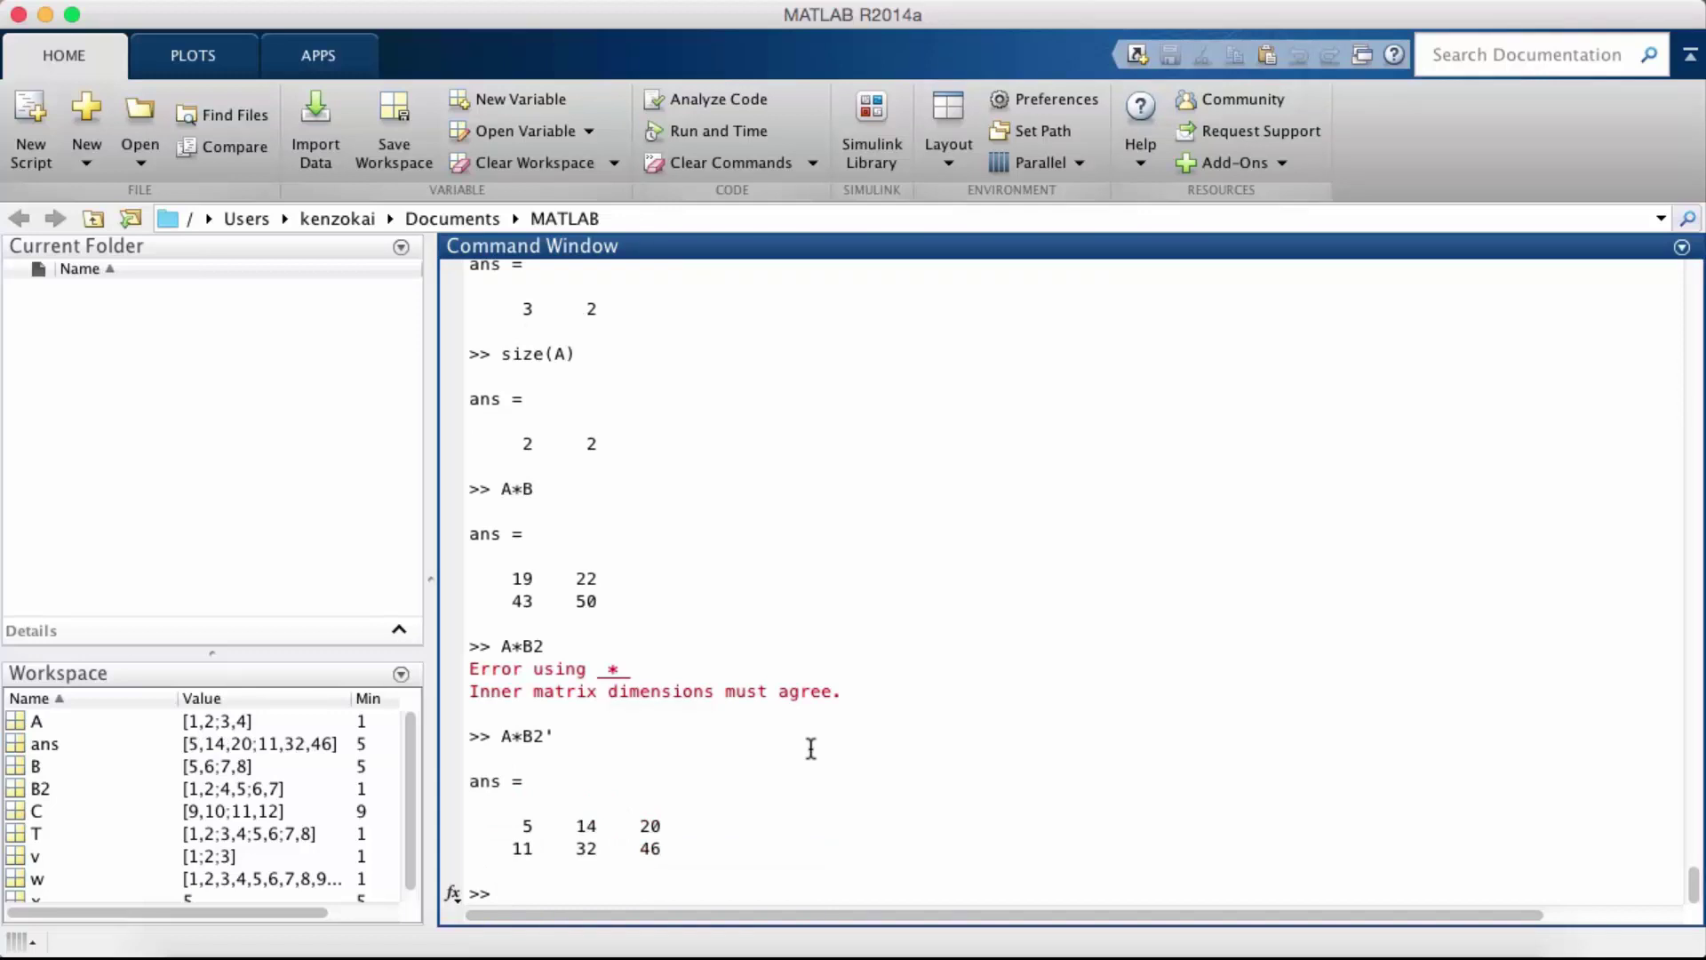
Right-divide A/B, giving [3 -2; 2 -1], and view the mrdivide documentation in Chrome
{"action": "type", "text": "A/B"}
{"action": "key", "text": "Return"}
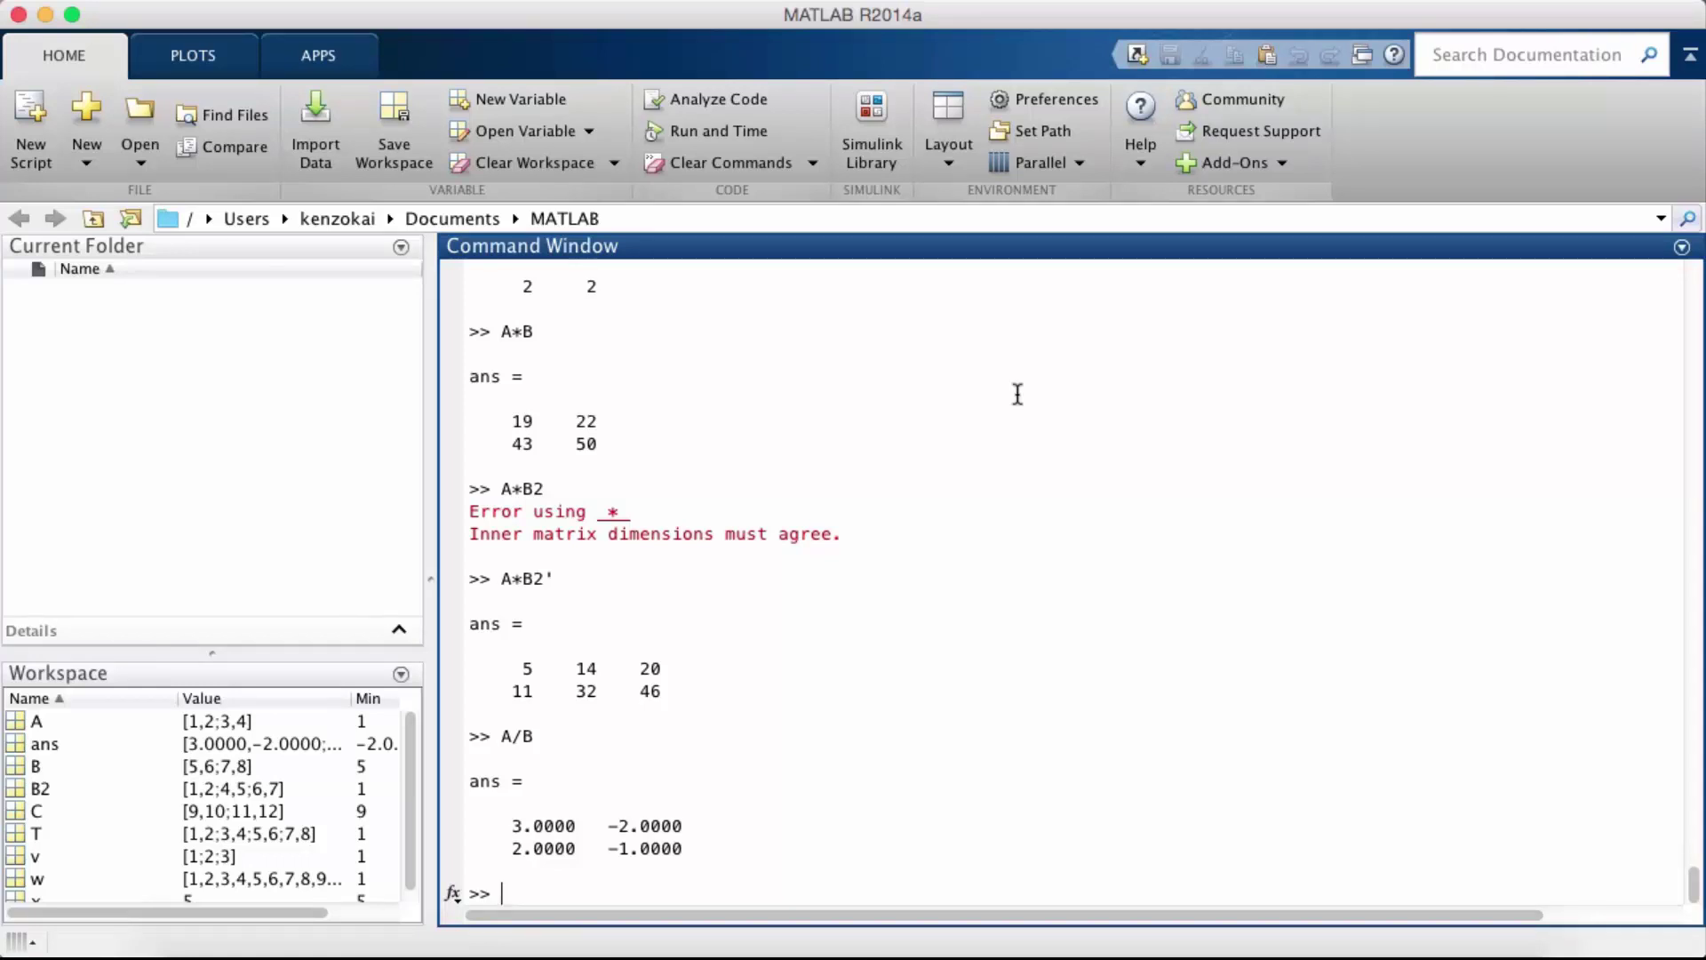
{"action": "left_click", "coordinate": [364, 947]}
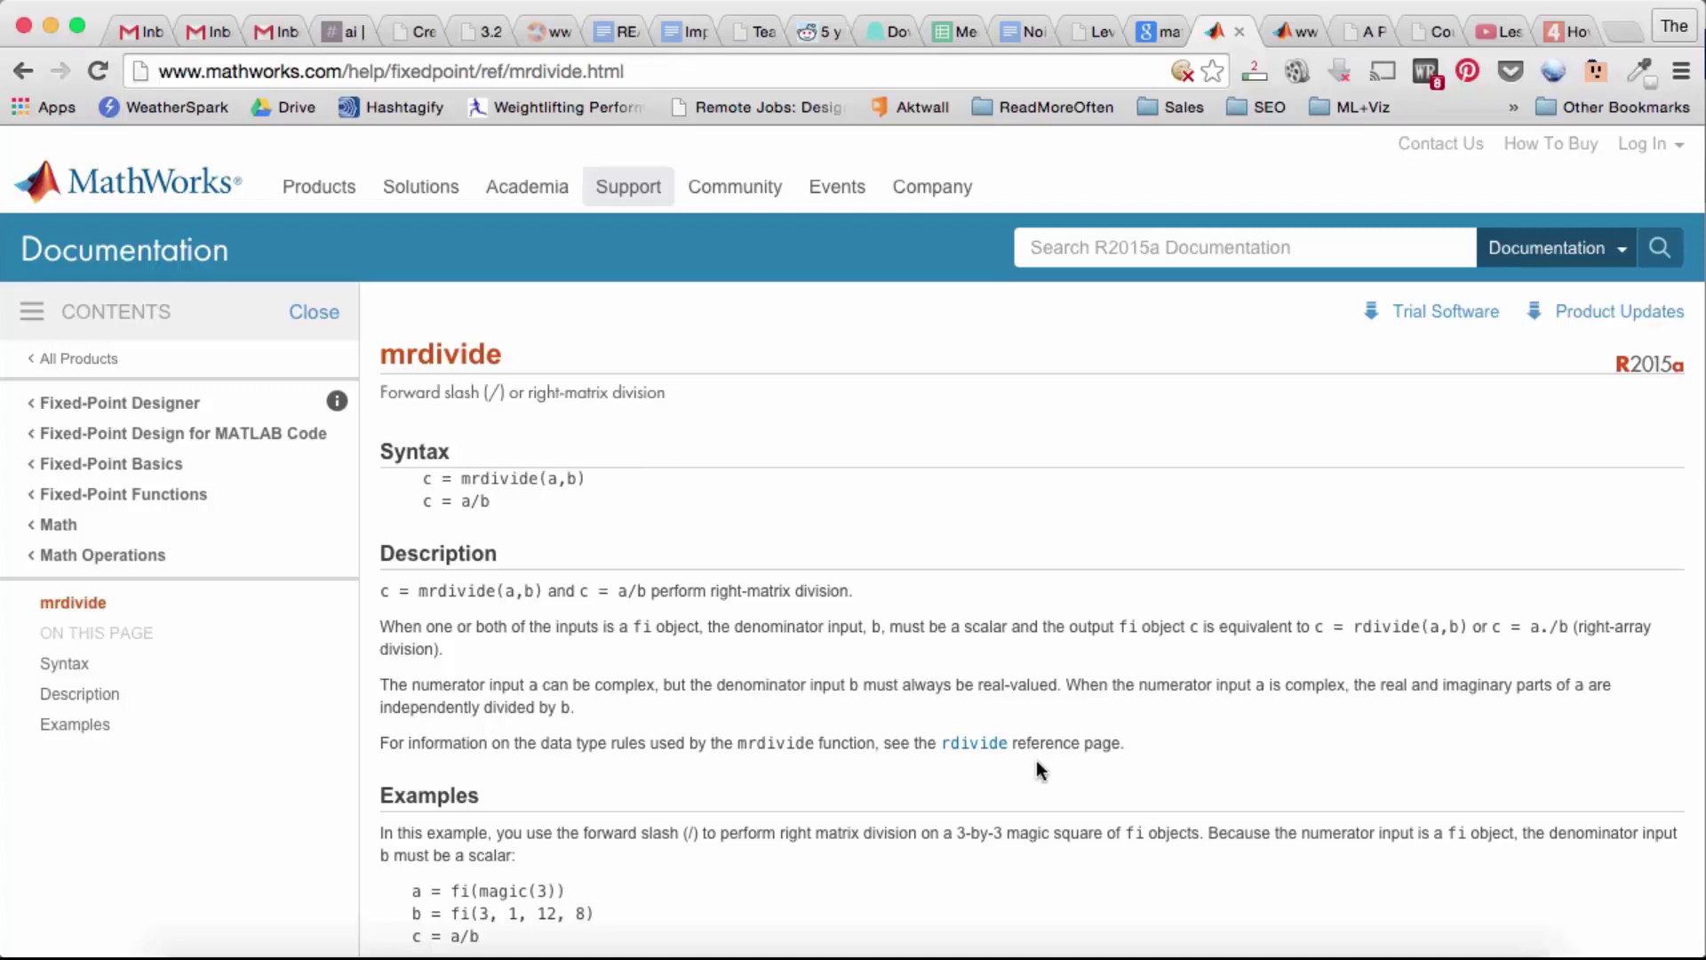
Return from the mrdivide documentation in Chrome to the MATLAB Command Window
{"action": "left_click", "coordinate": [955, 943]}
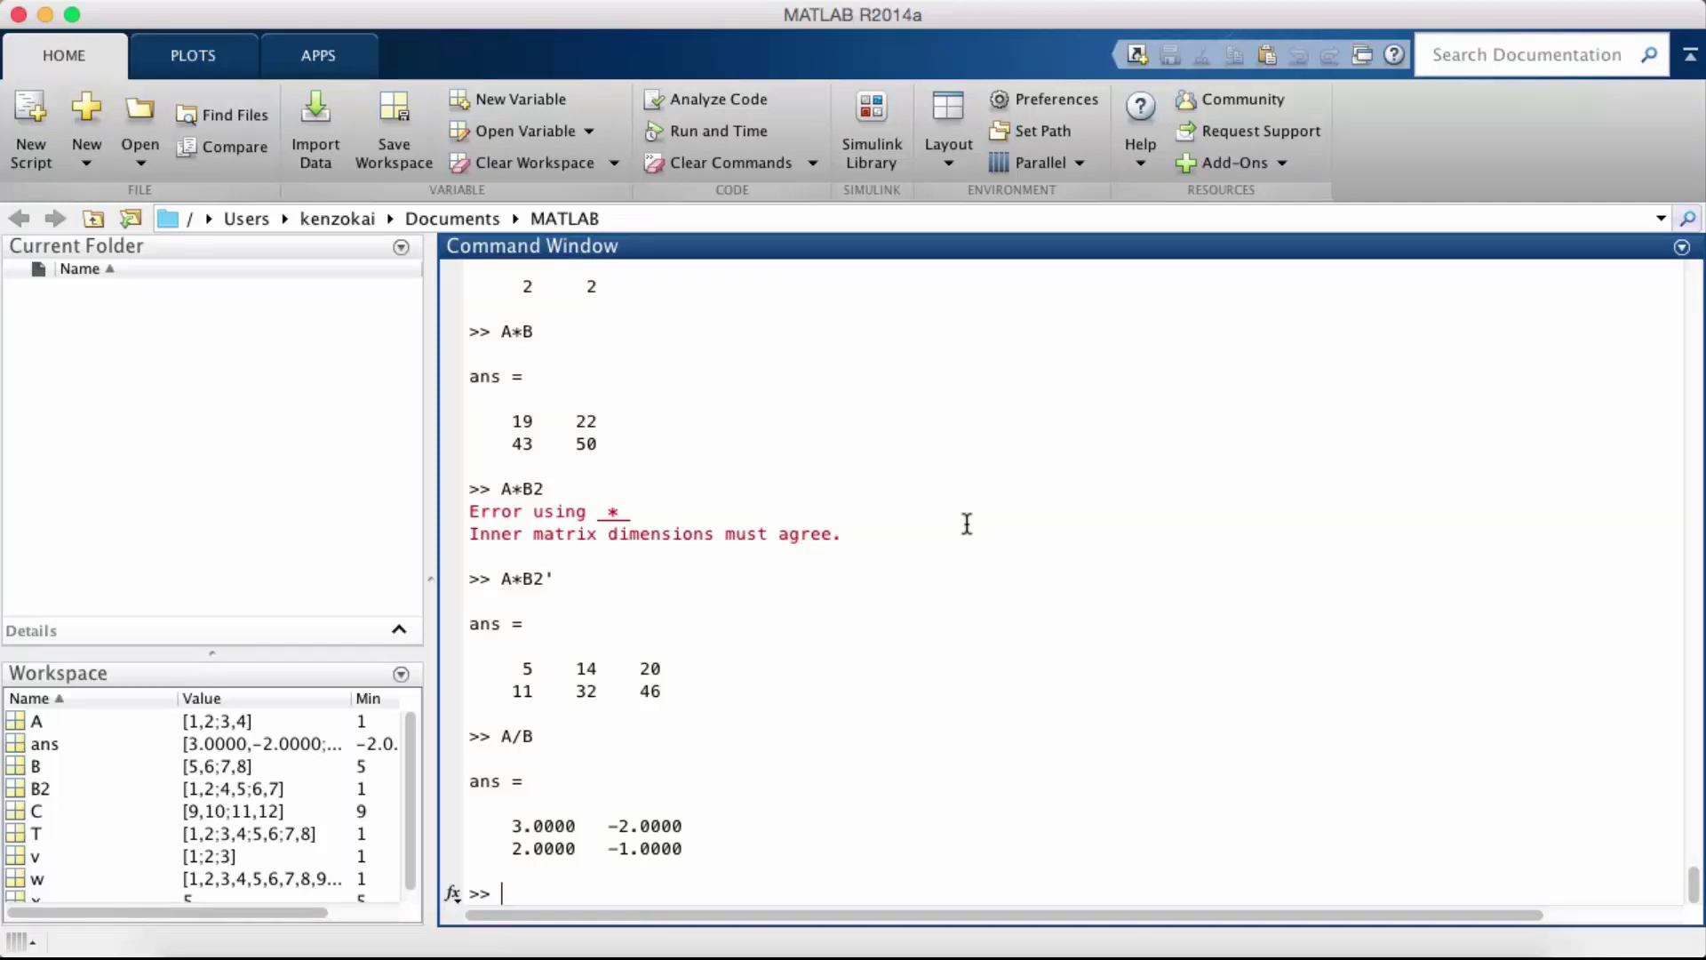
Compare scalar division 1 / 3 = 0.3333 with left division 1 \ 3 = 3
{"action": "type", "text": "1 "}
{"action": "type", "text": "/ 3"}
{"action": "key", "text": "Return"}
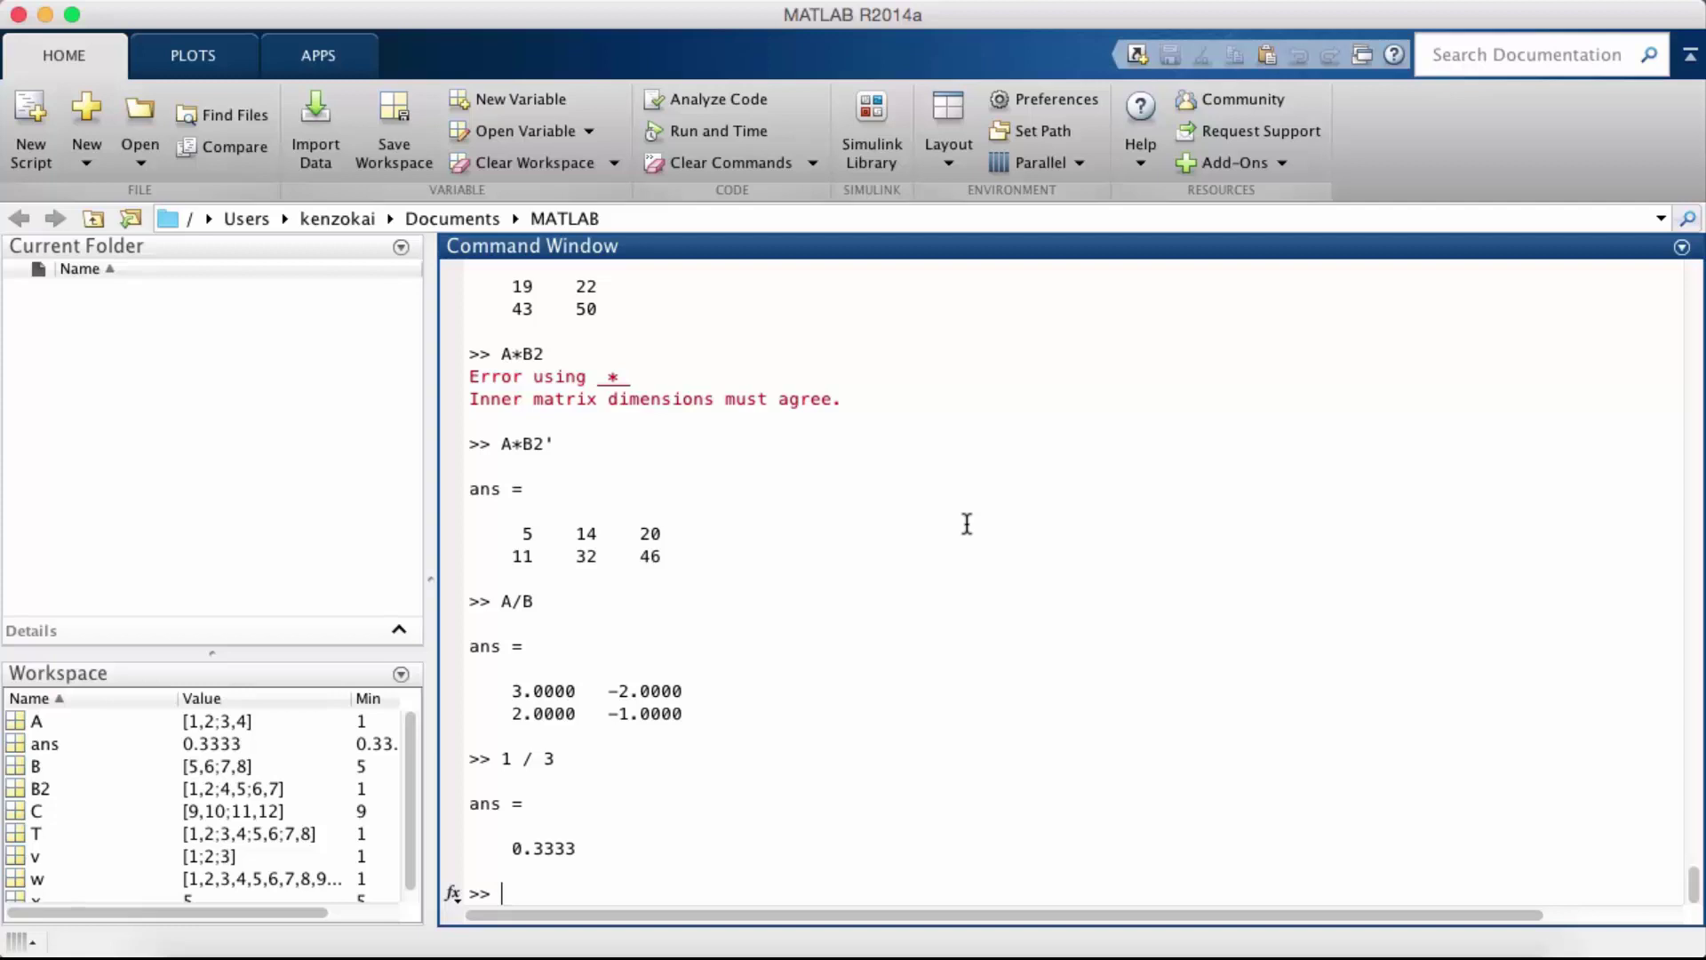
{"action": "type", "text": "1 \\ 3"}
{"action": "key", "text": "Return"}
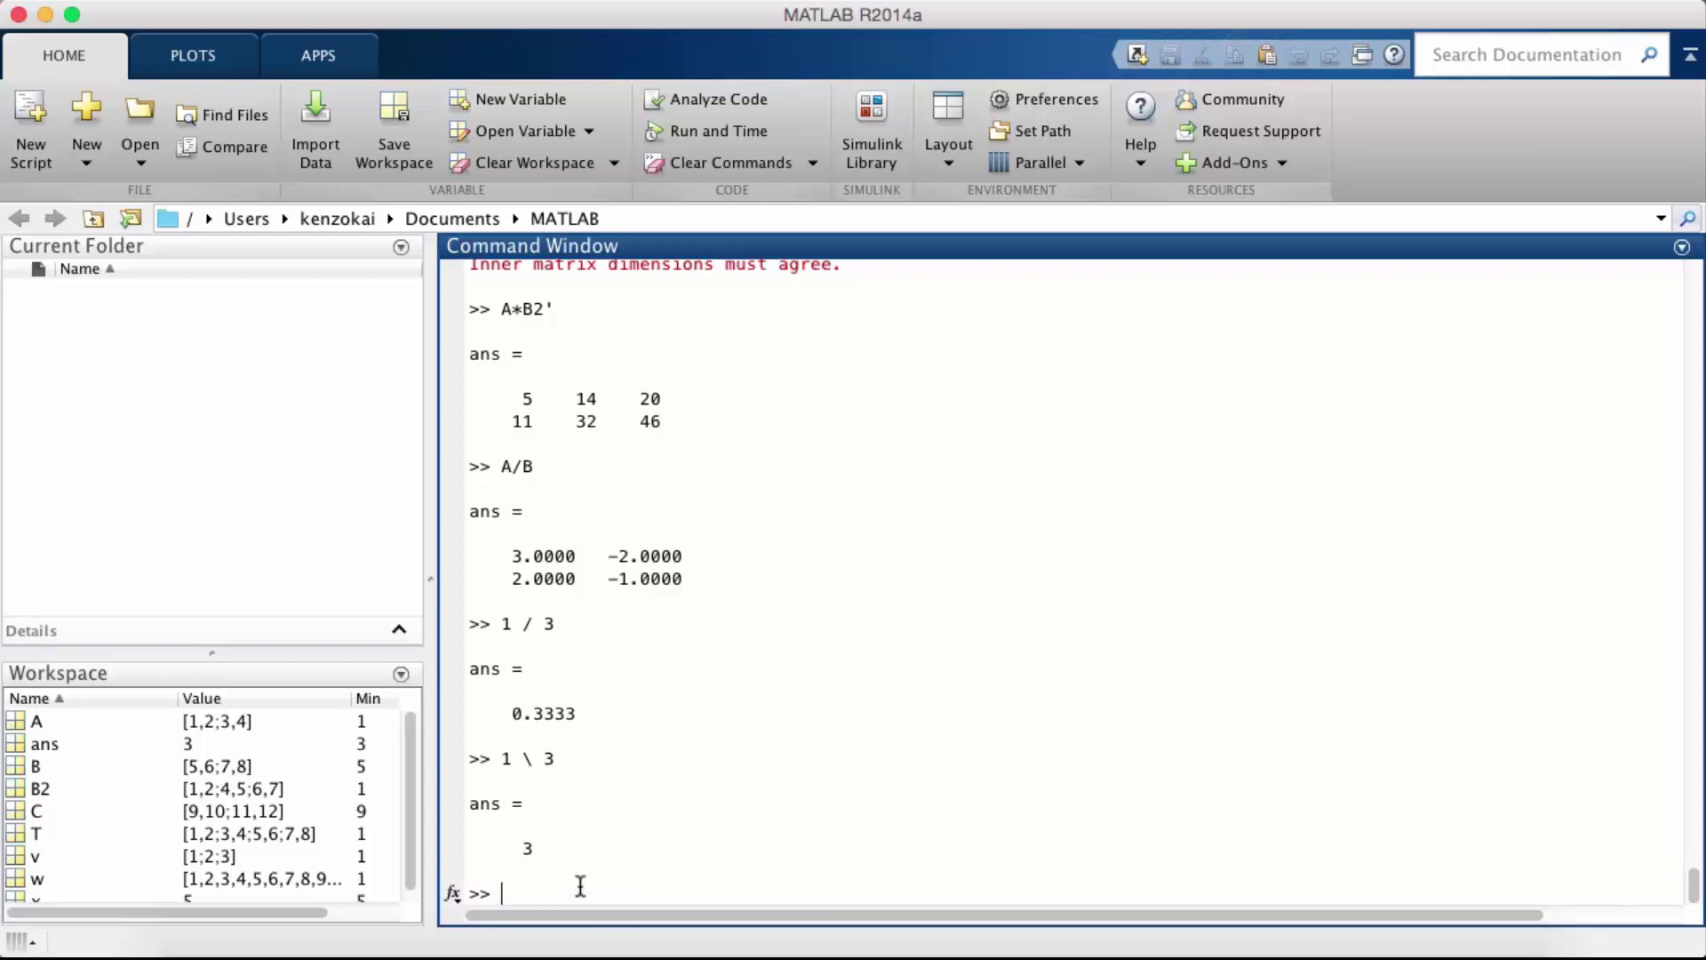
{"action": "left_click", "coordinate": [579, 758]}
Evaluate A + B*C and B*C, store B*C as D, and compute D + A
{"action": "type", "text": "A"}
{"action": "type", "text": " + B*"}
{"action": "type", "text": "C"}
{"action": "key", "text": "Return"}
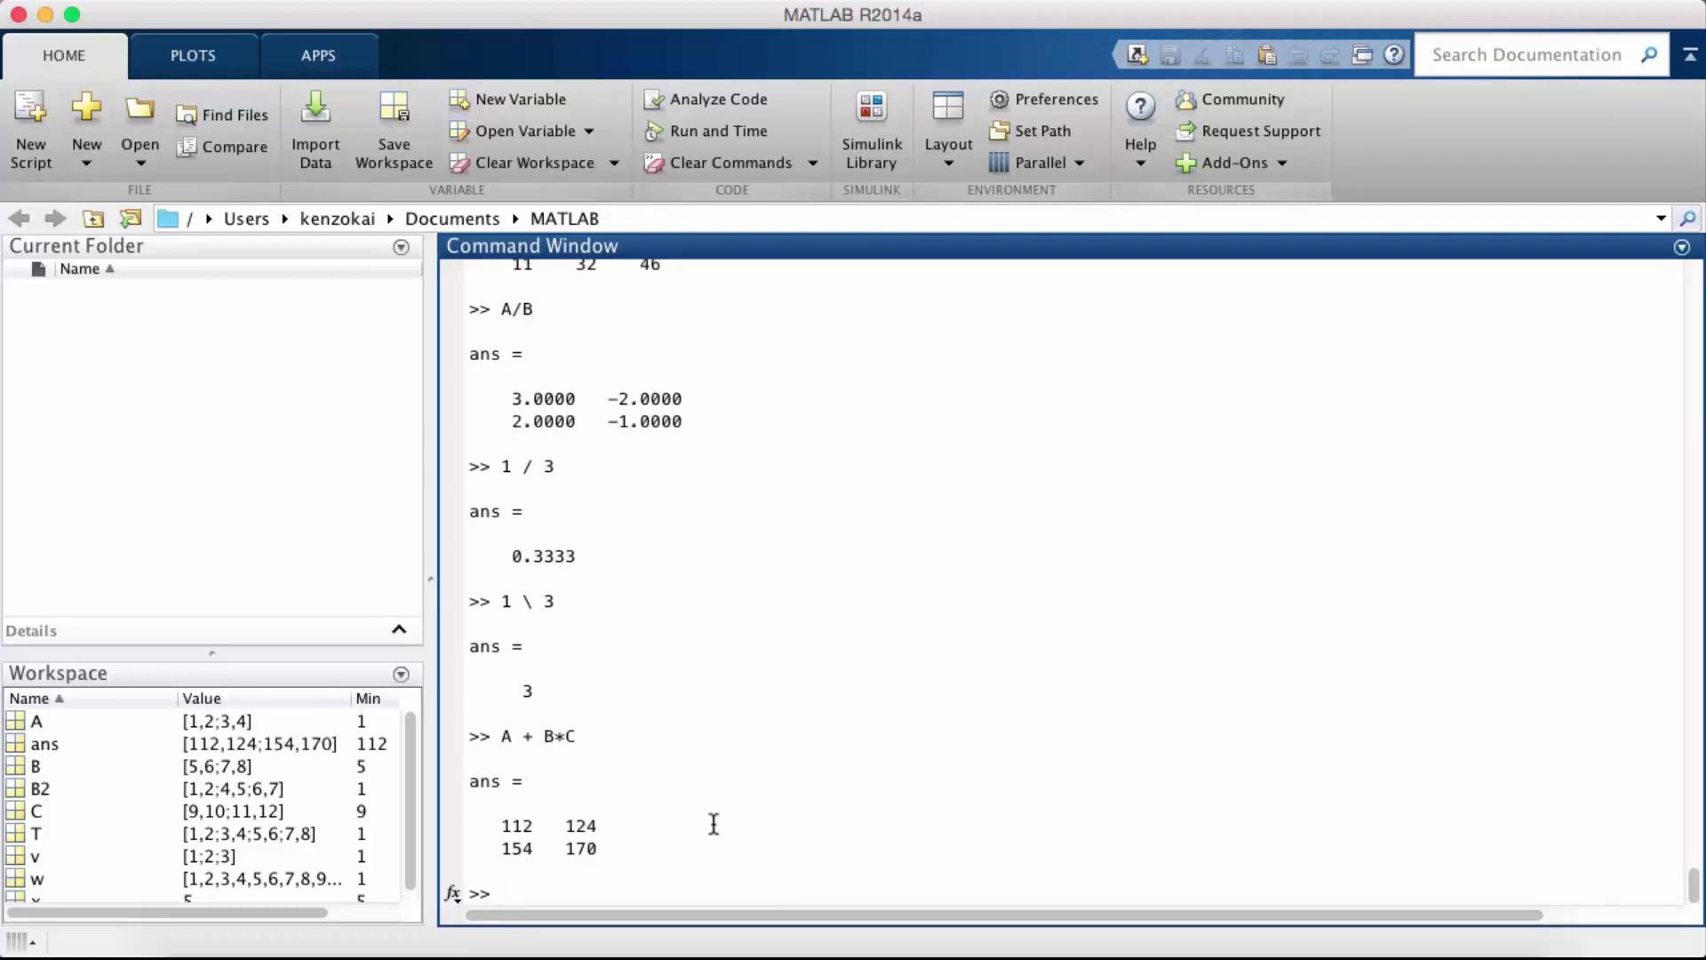
{"action": "type", "text": "B*C"}
{"action": "key", "text": "Return"}
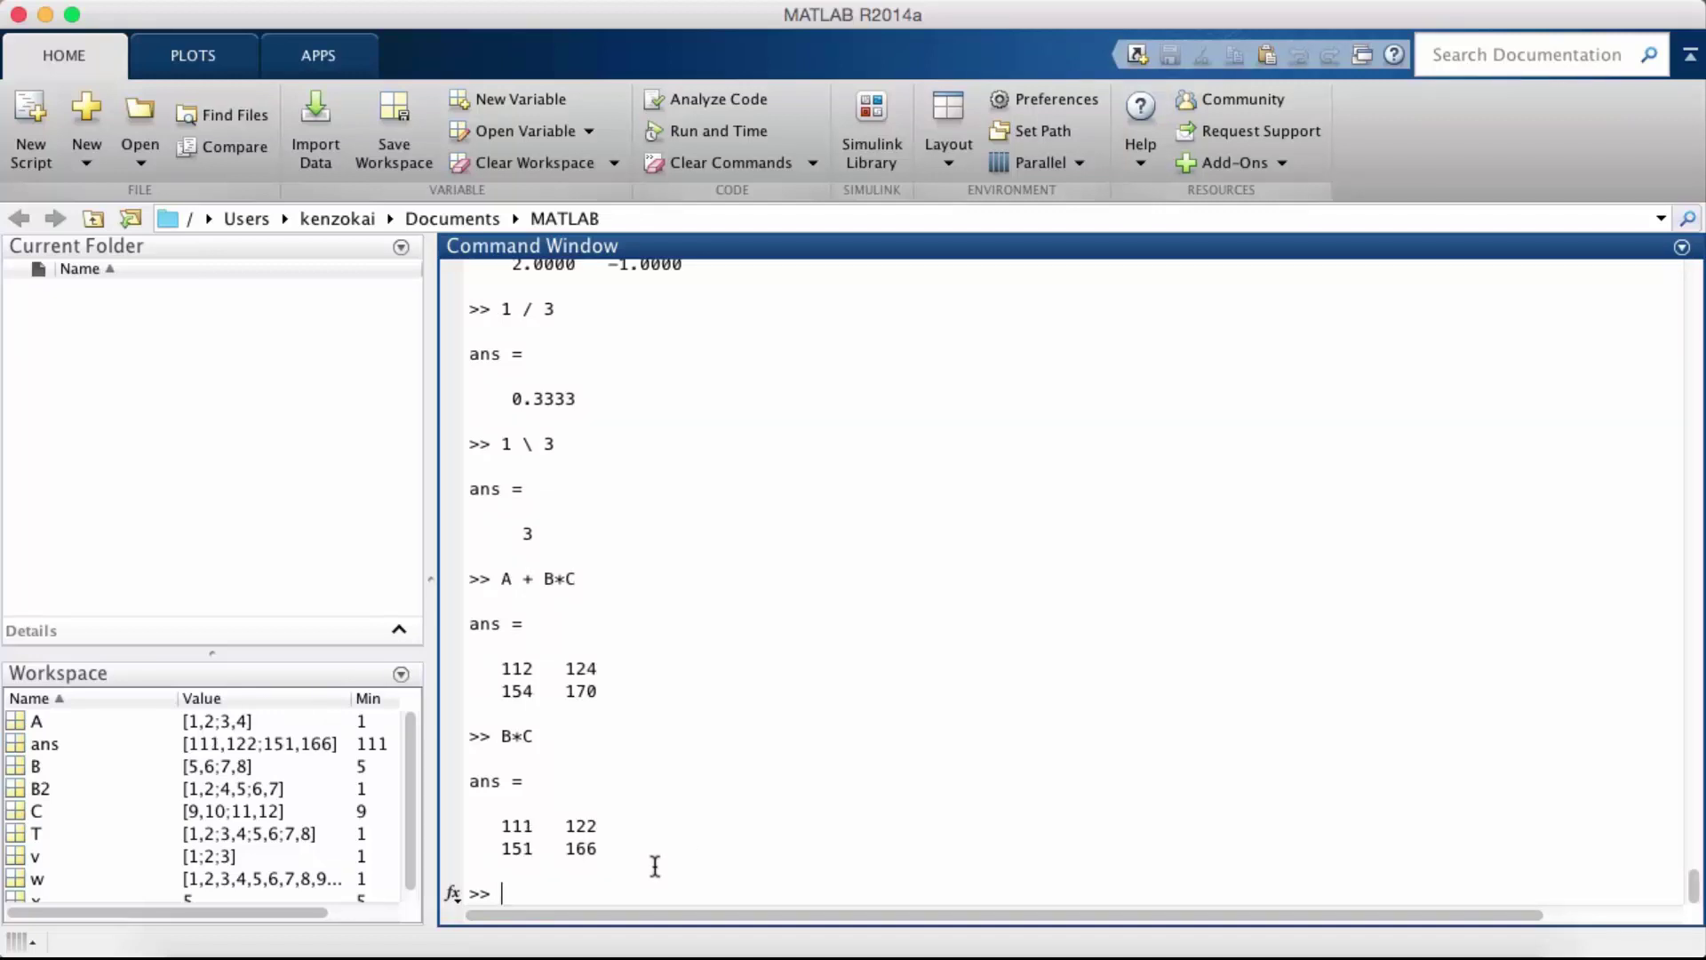
{"action": "type", "text": "D = D*B"}
{"action": "key", "text": "BackSpace"}
{"action": "key", "text": "BackSpace"}
{"action": "key", "text": "BackSpace"}
{"action": "key", "text": "BackSpace"}
{"action": "type", "text": "B*C"}
{"action": "key", "text": "Return"}
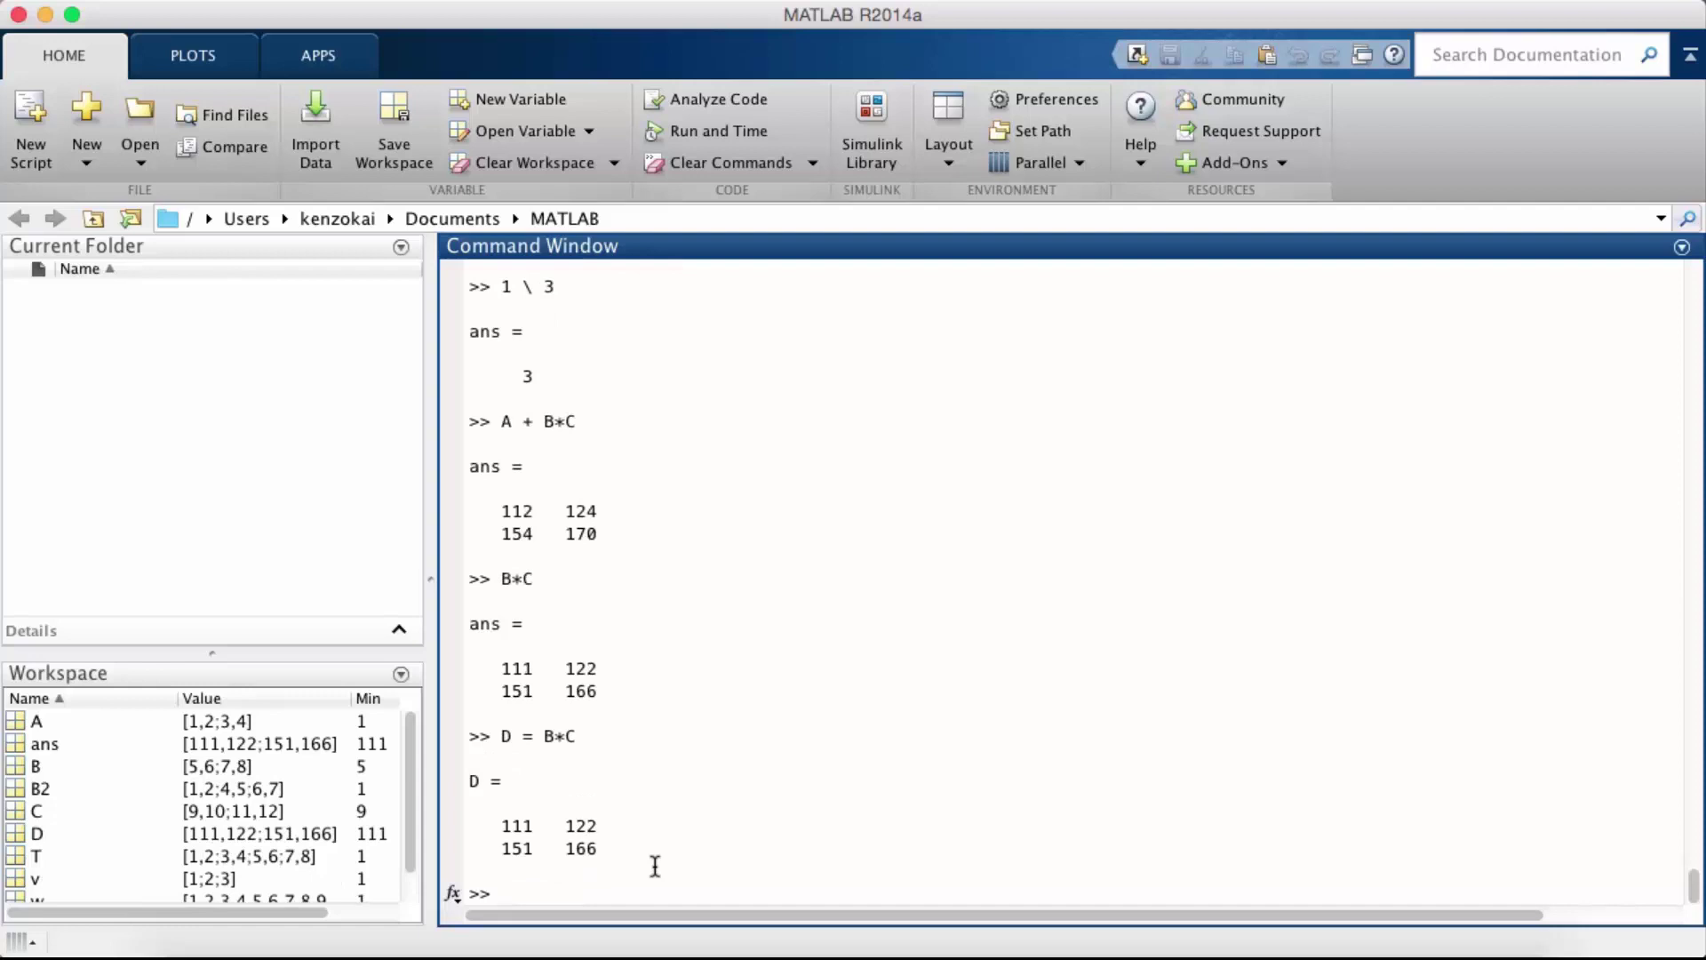
{"action": "type", "text": "D + A"}
{"action": "key", "text": "Return"}
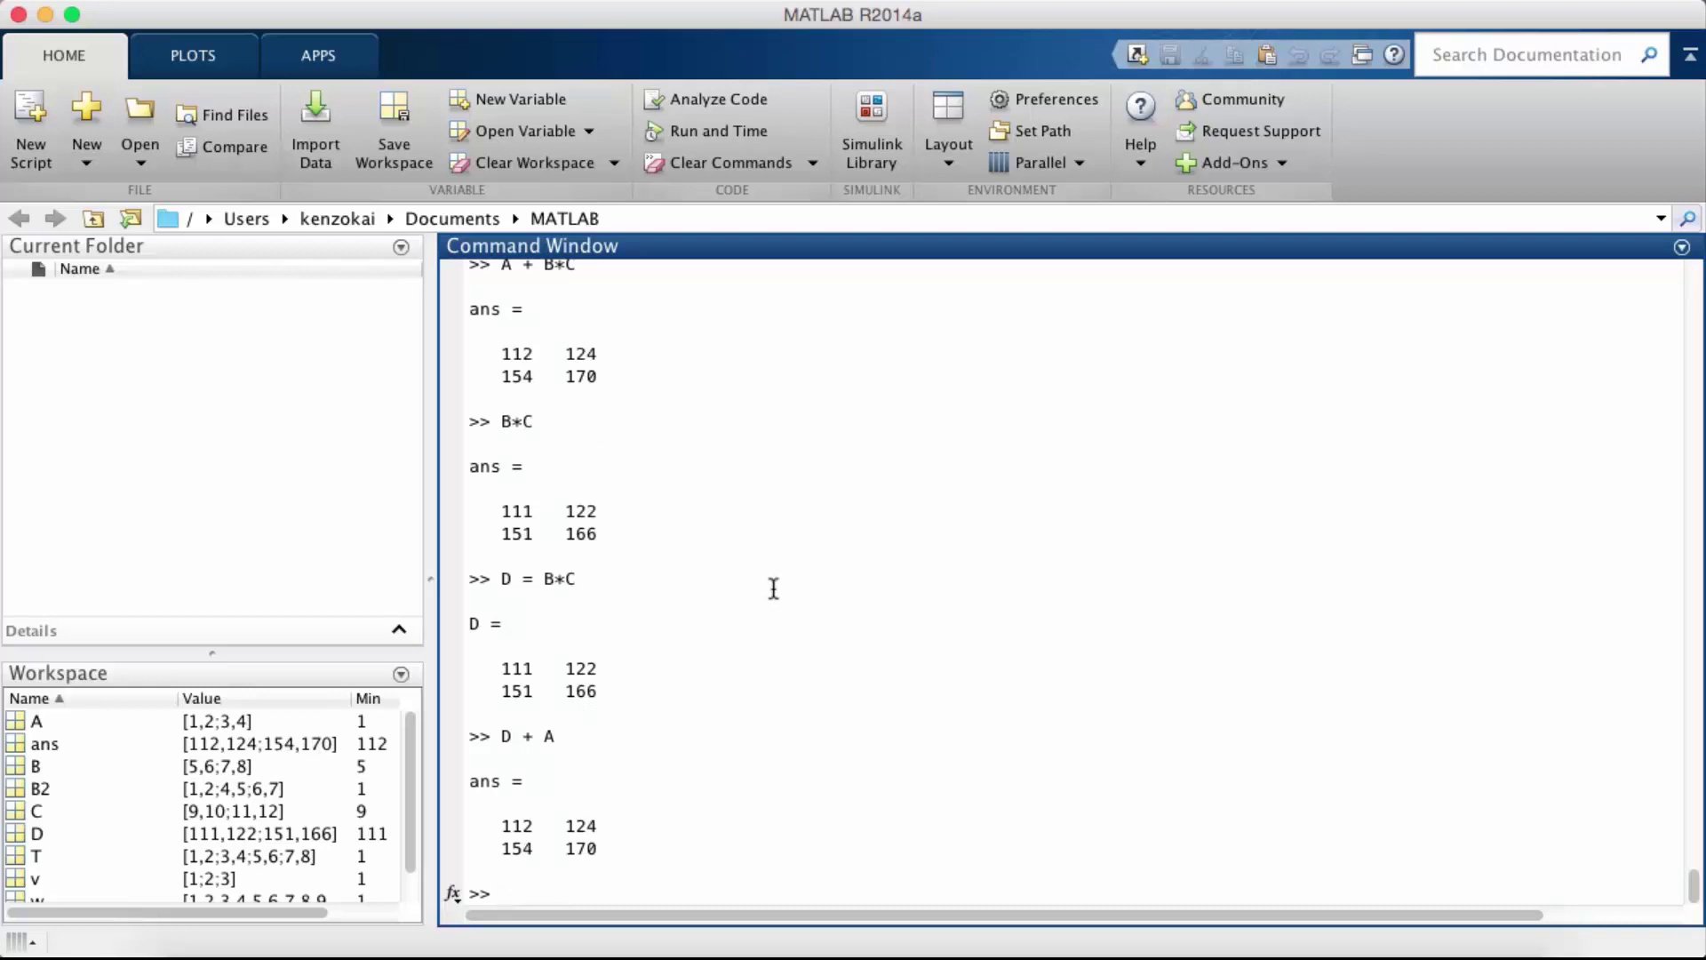
Compute (A + B)*C, then redefine D = A + B and compute D*C = [142 156; 222 244]
{"action": "key", "text": "Up"}
{"action": "key", "text": "Up"}
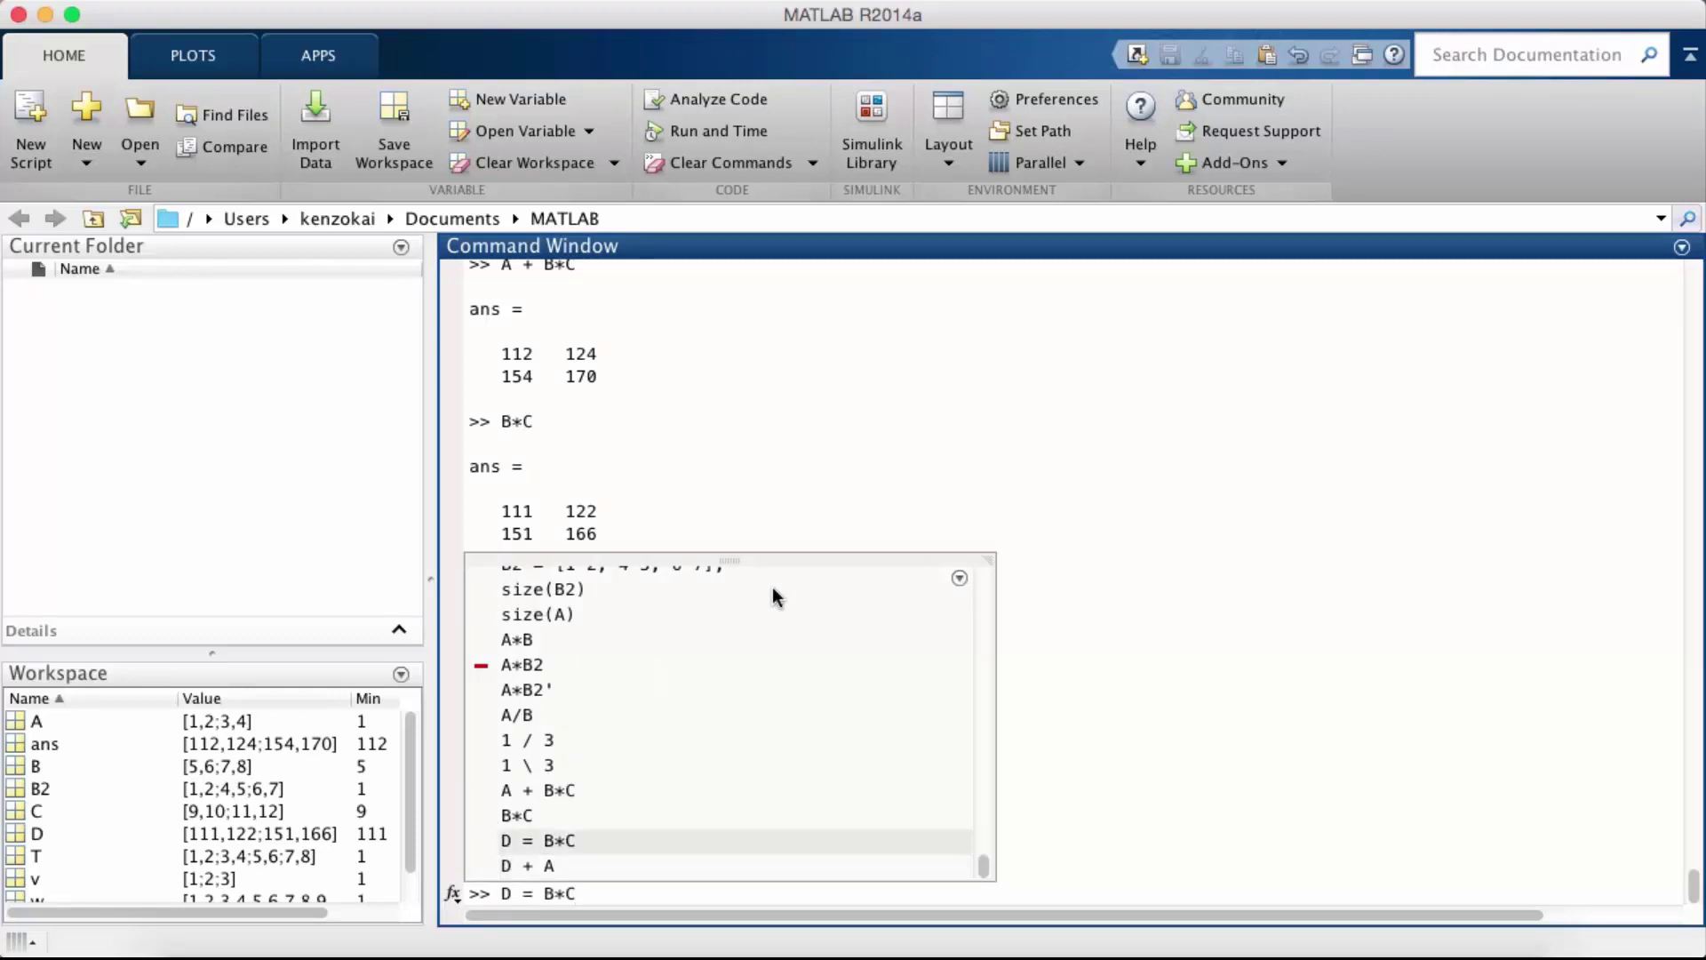
{"action": "key", "text": "shift+Down"}
{"action": "key", "text": "Return"}
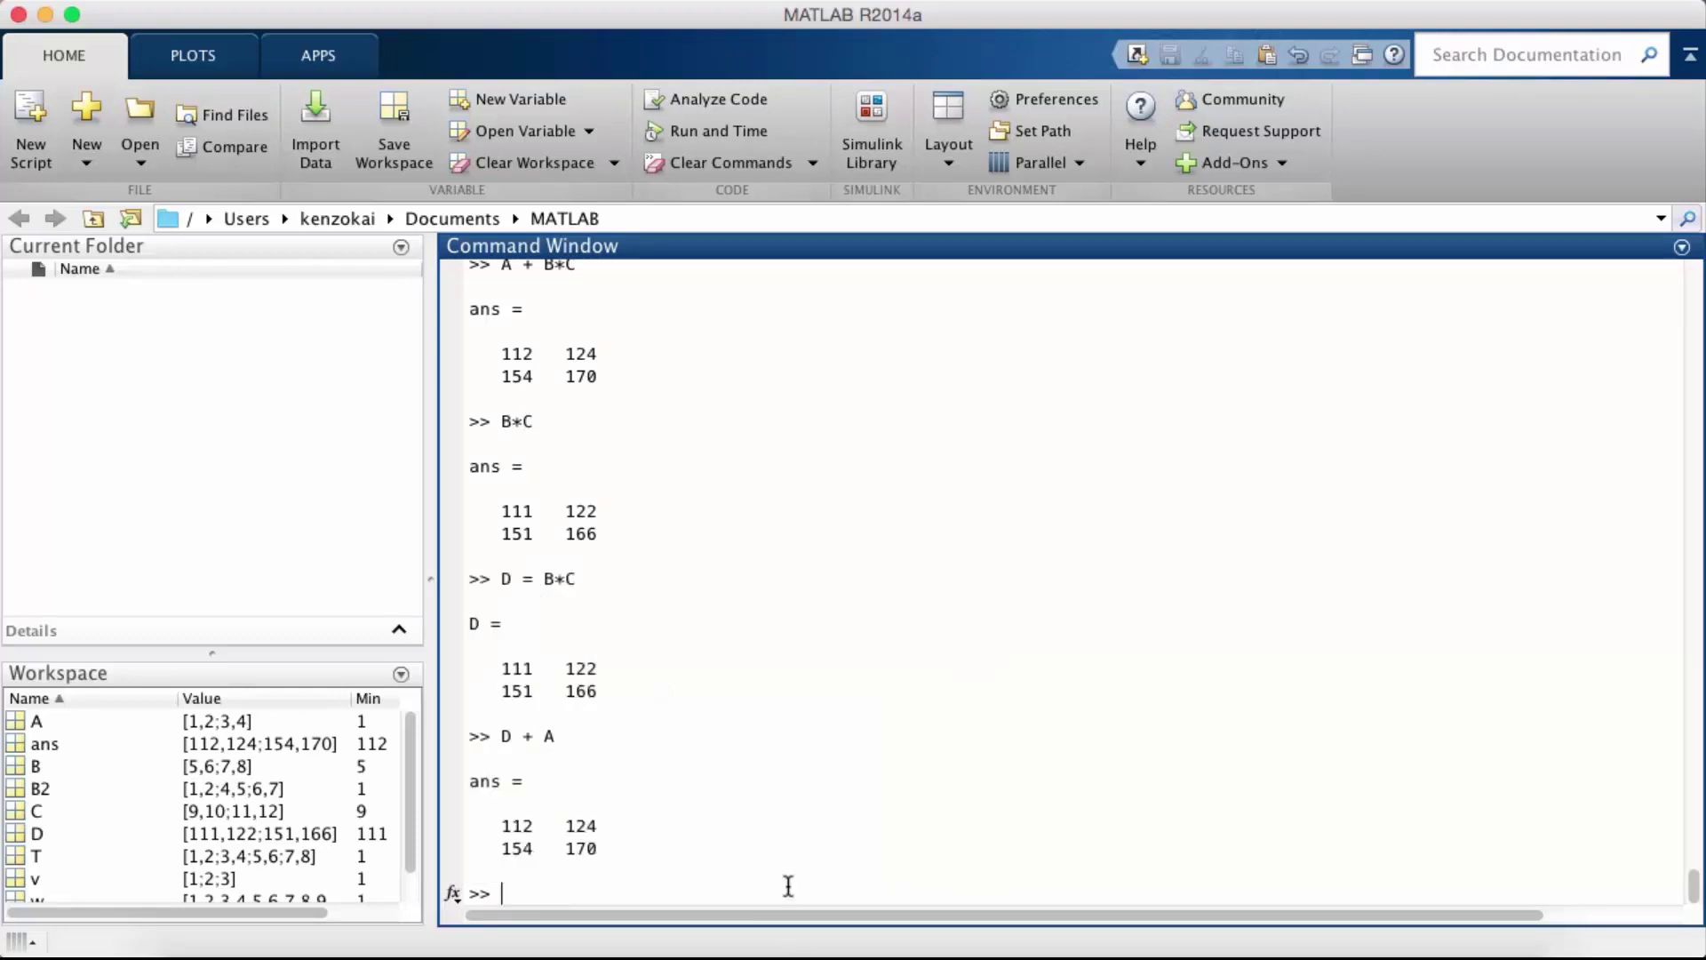
{"action": "type", "text": "(A +"}
{"action": "type", "text": " B)*C"}
{"action": "key", "text": "Return"}
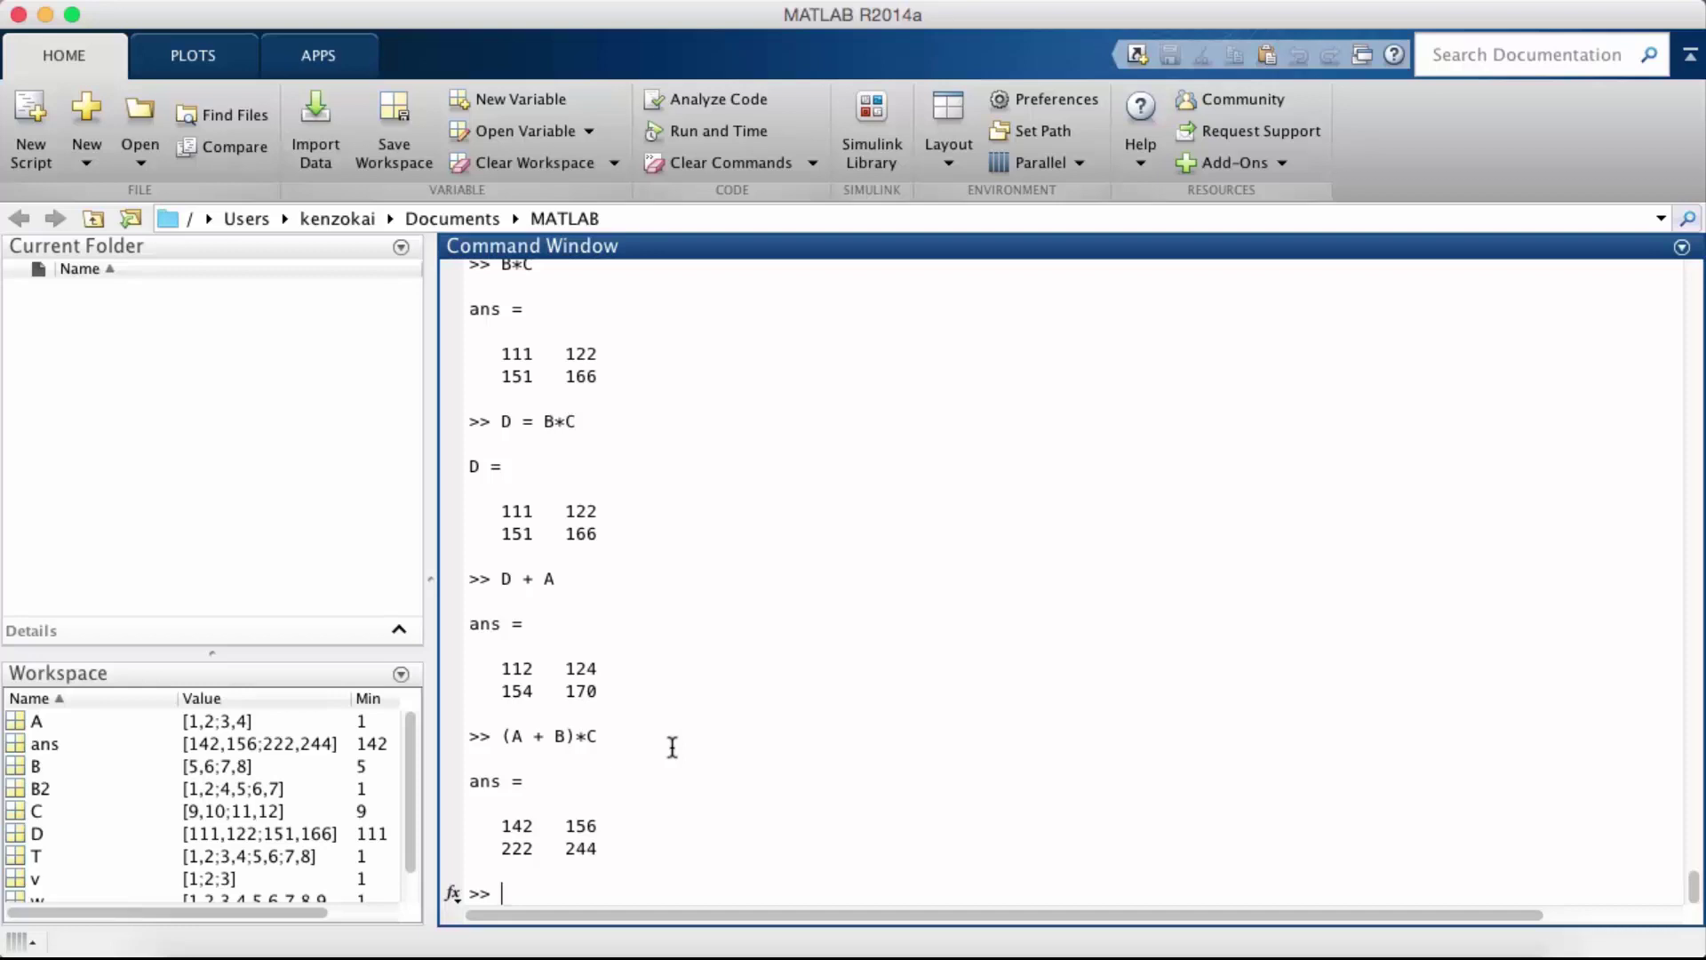
{"action": "type", "text": "D = A"}
{"action": "type", "text": " + B"}
{"action": "key", "text": "Return"}
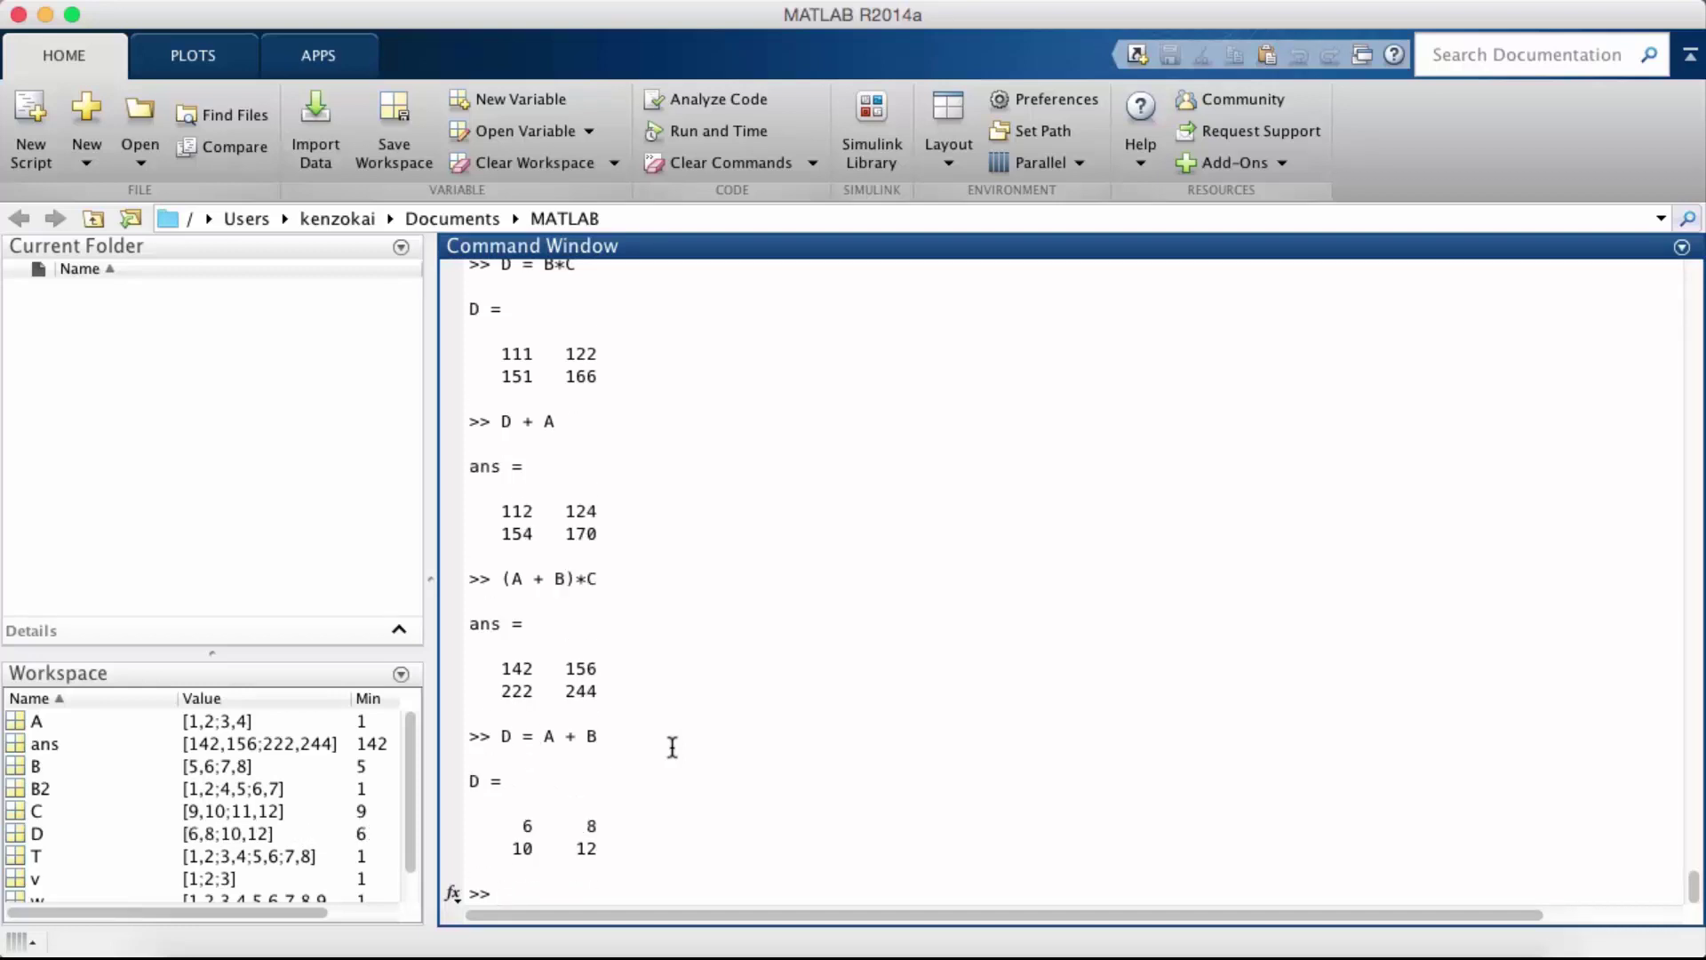
{"action": "type", "text": "D*C"}
{"action": "key", "text": "Return"}
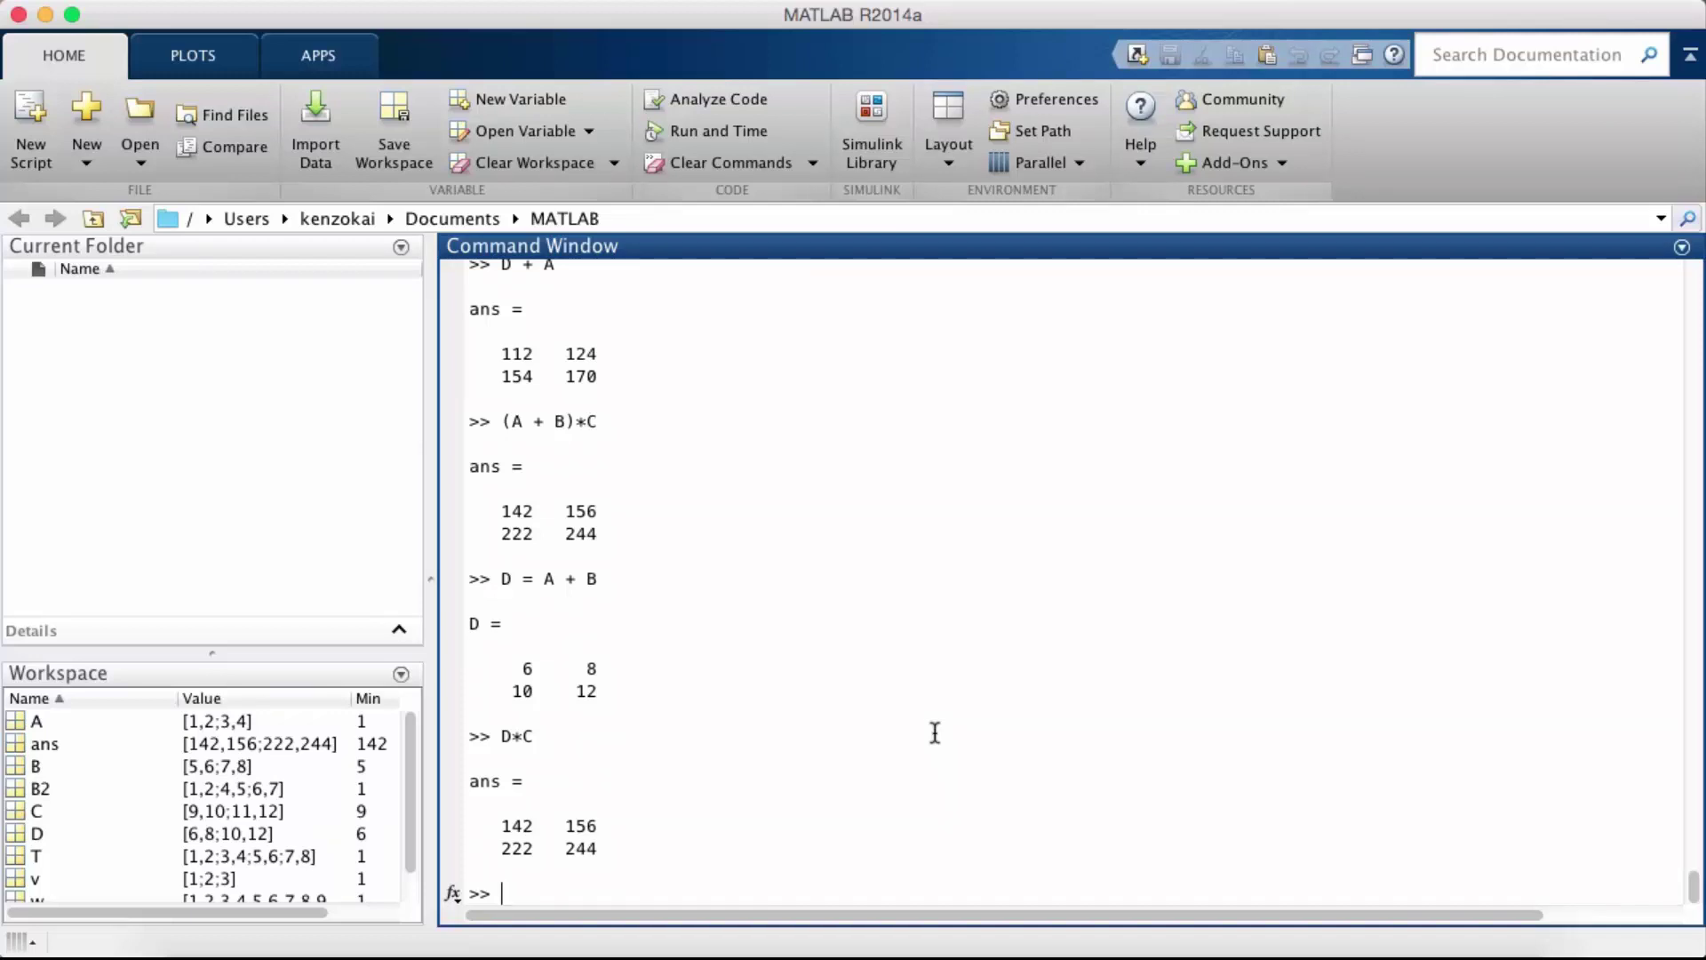
Display A and B, then compute A.*B = [5 12; 21 32] and A./B element-wise
{"action": "type", "text": "A"}
{"action": "key", "text": "Return"}
{"action": "type", "text": "B"}
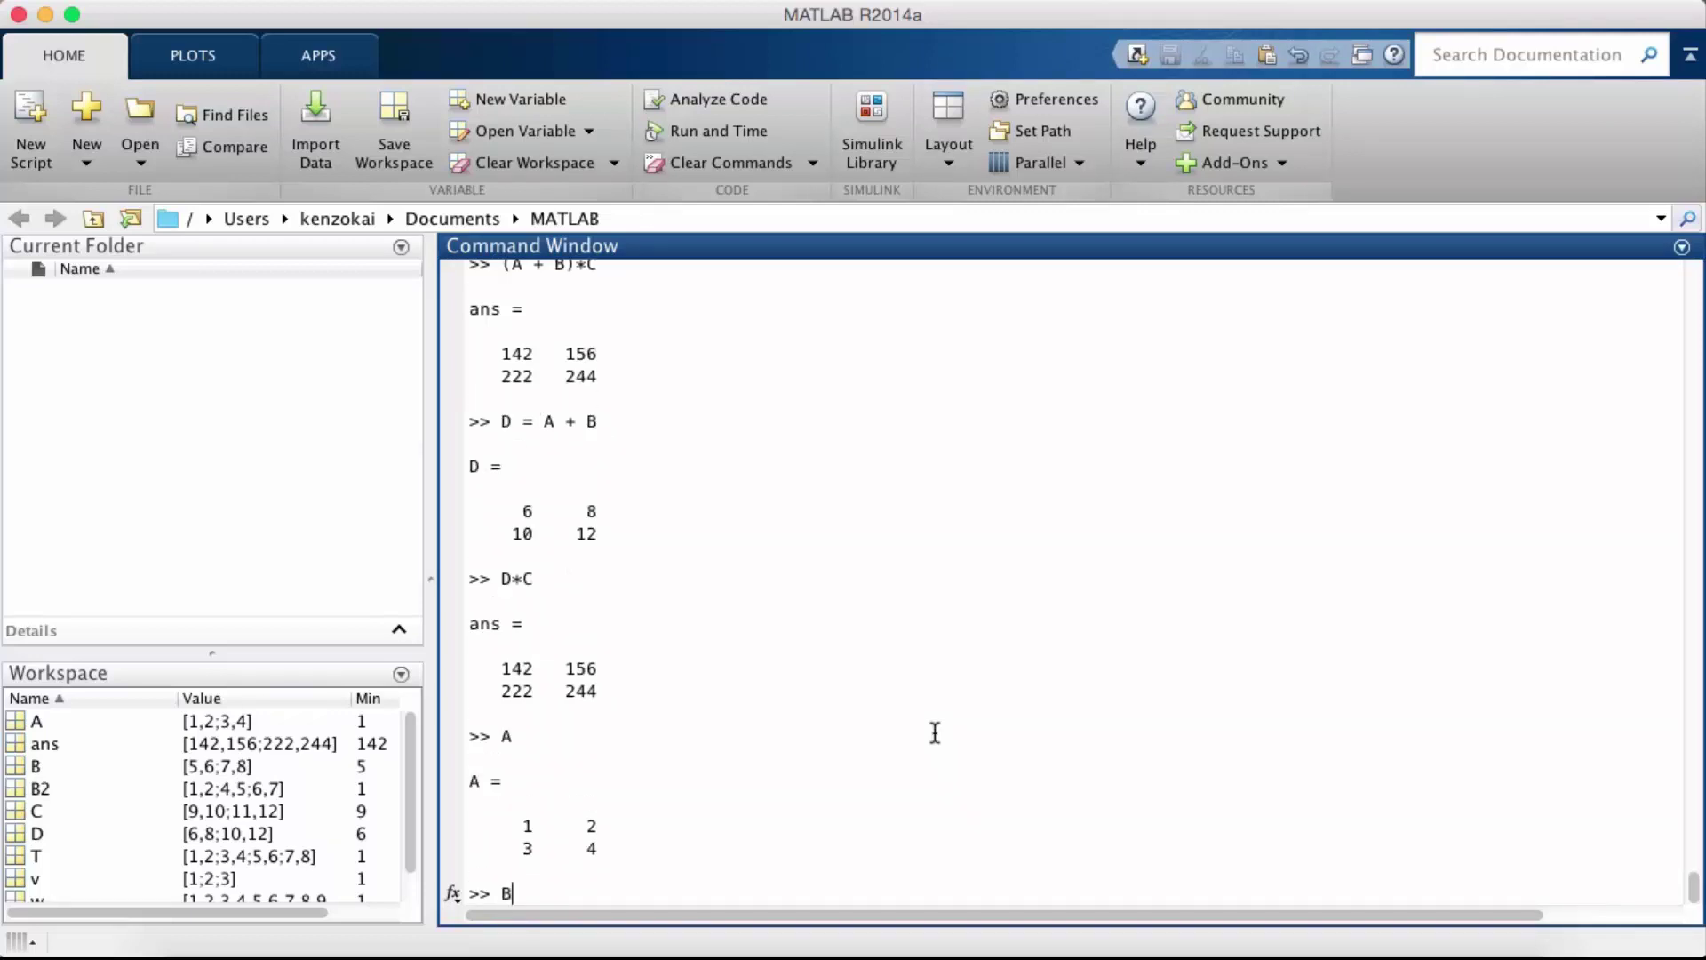
{"action": "key", "text": "Return"}
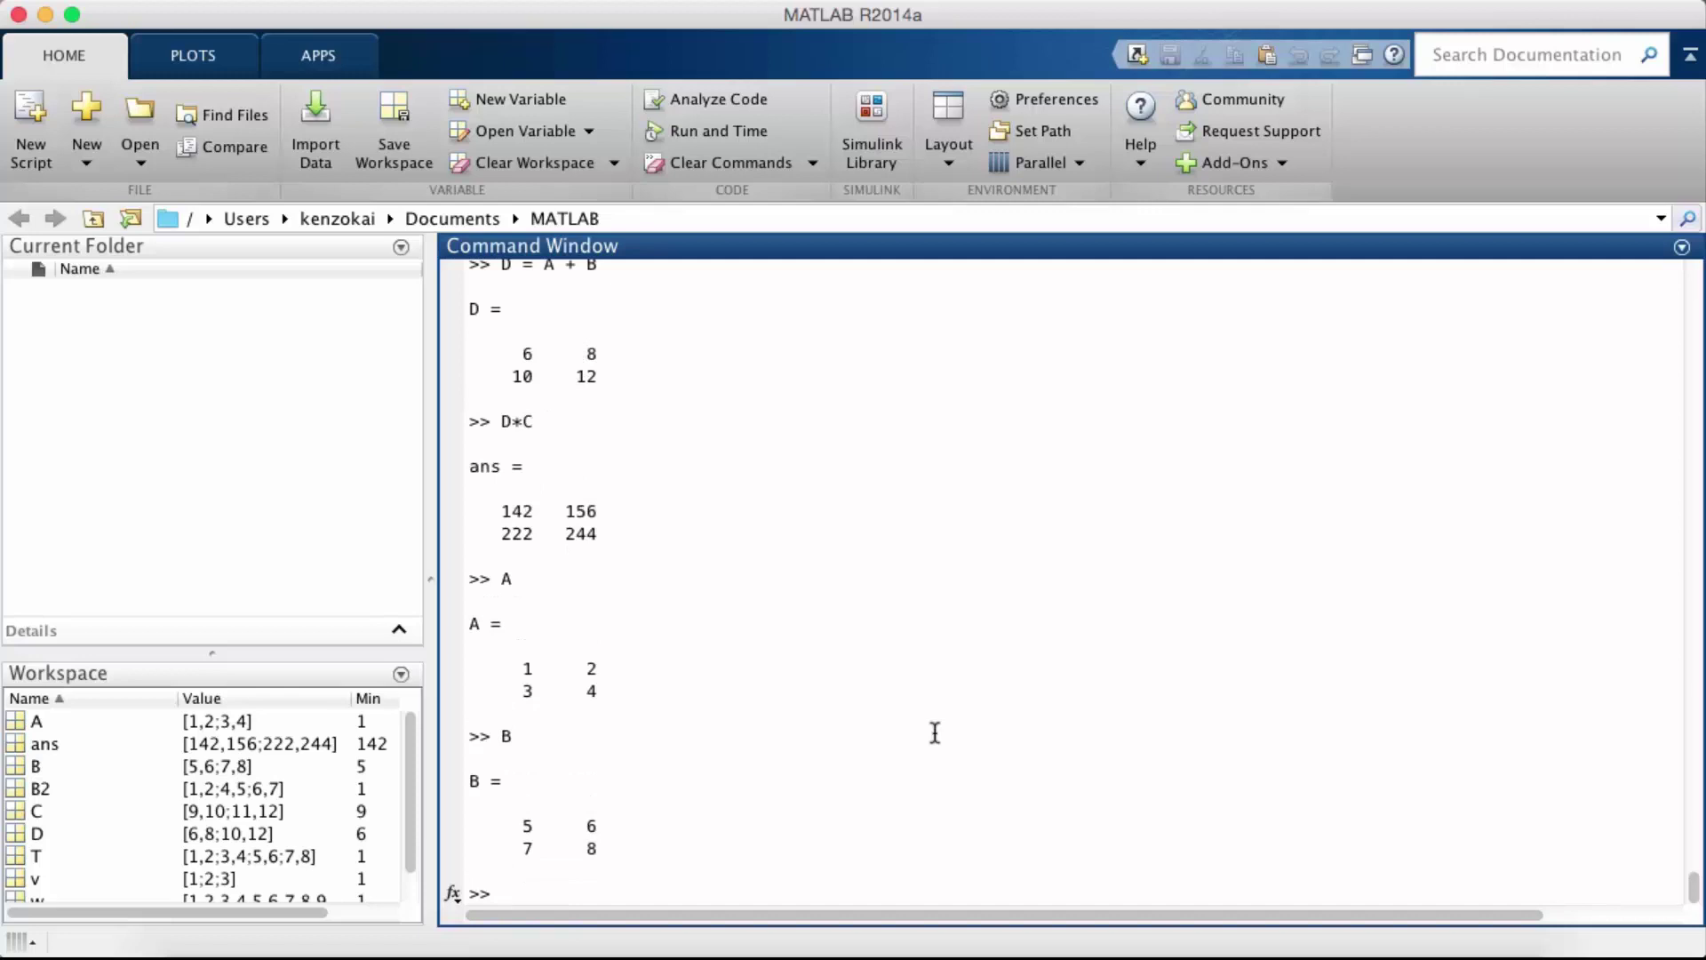
{"action": "type", "text": "A.*"}
{"action": "type", "text": "B"}
{"action": "key", "text": "Return"}
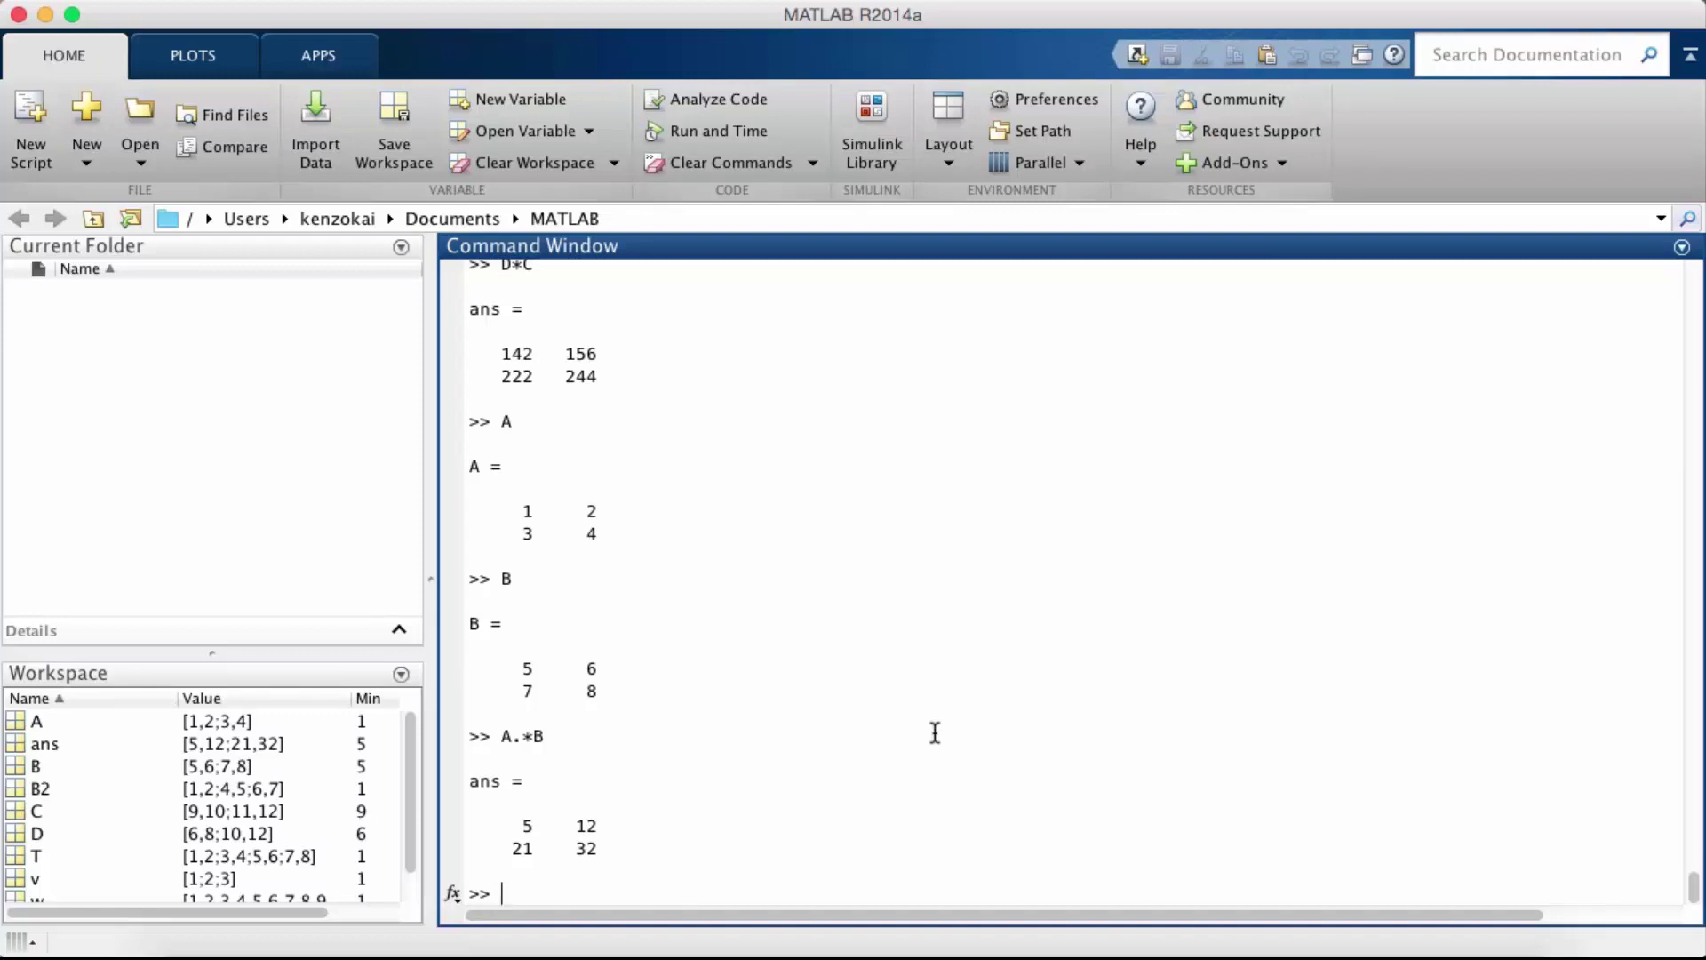
{"action": "type", "text": "A"}
{"action": "type", "text": "./B"}
{"action": "key", "text": "Return"}
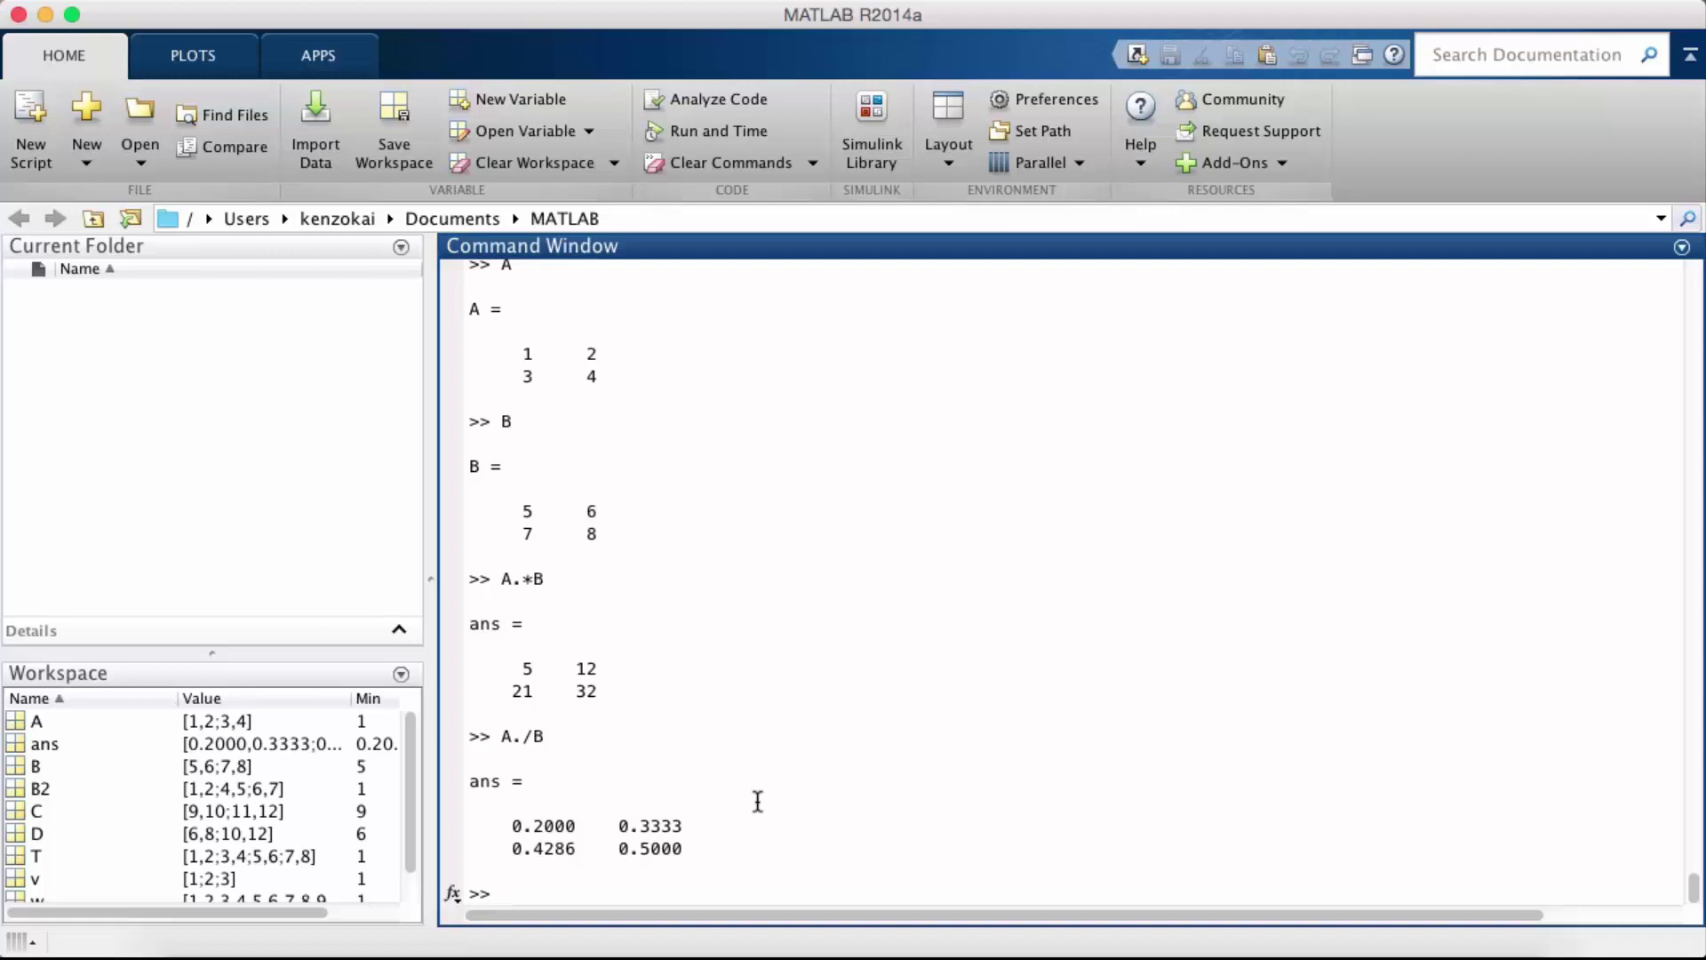
Create x = [1 2 3] and y = [4 5 6], then compute x*y' = 32
{"action": "type", "text": "x = "}
{"action": "type", "text": "("}
{"action": "type", "text": "1 2 3"}
{"action": "type", "text": "]"}
{"action": "key", "text": "Return"}
{"action": "type", "text": "y = [4"}
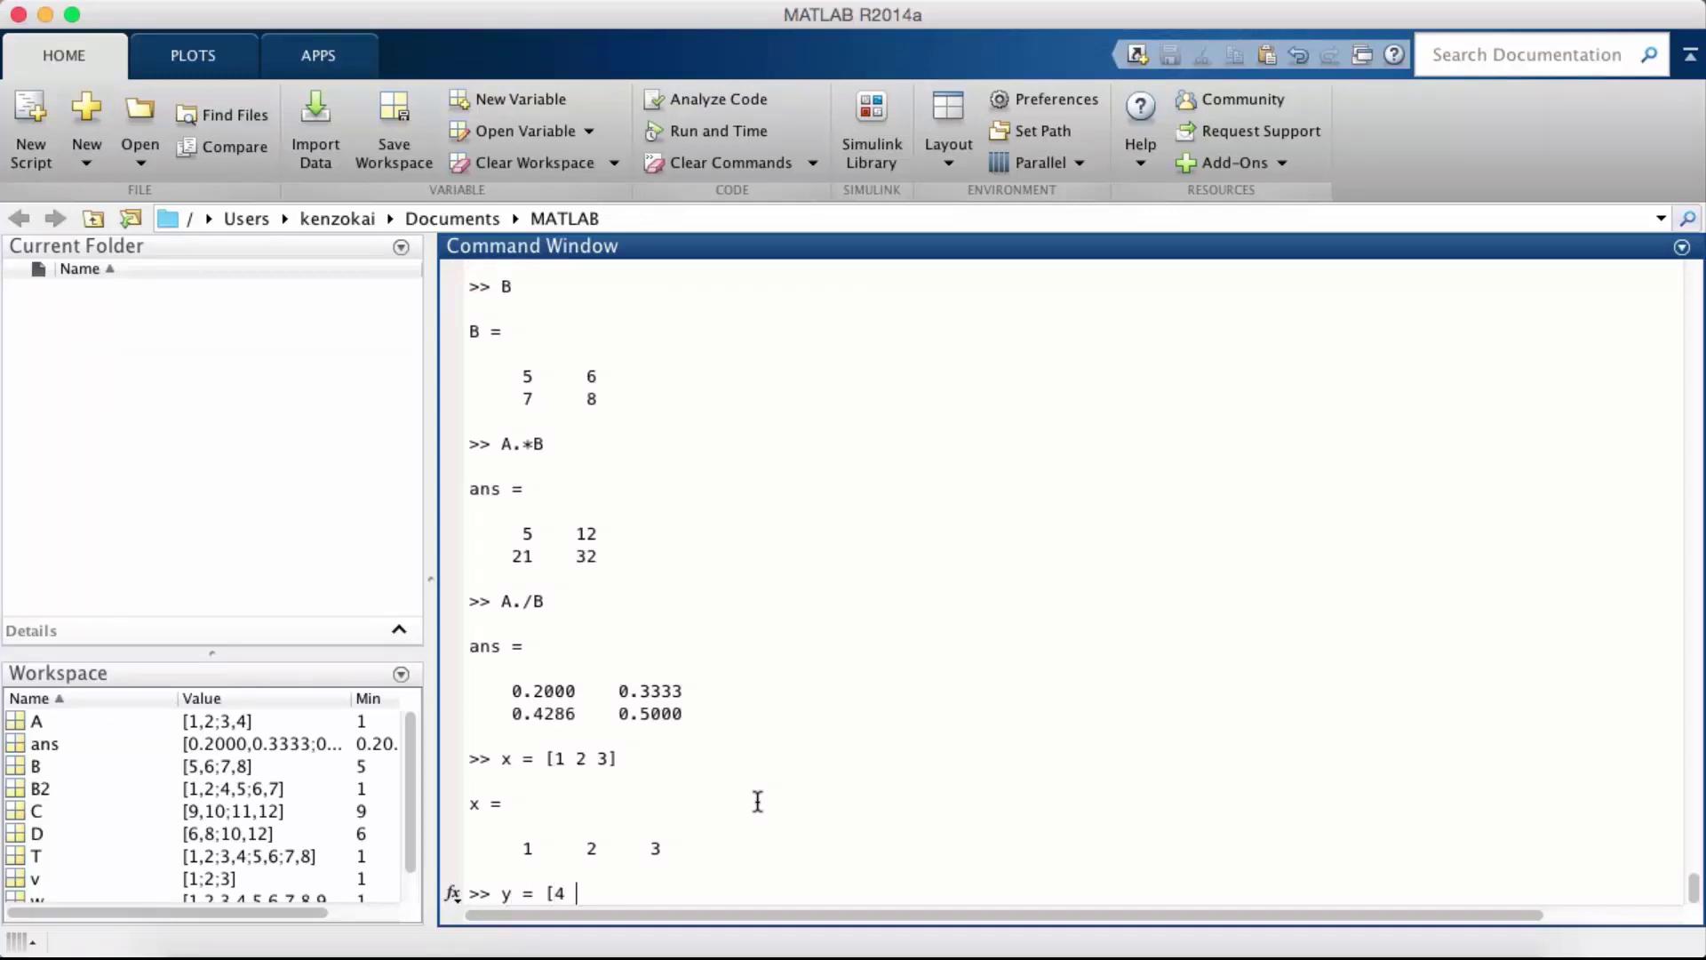
{"action": "type", "text": " 5 6]"}
{"action": "key", "text": "Return"}
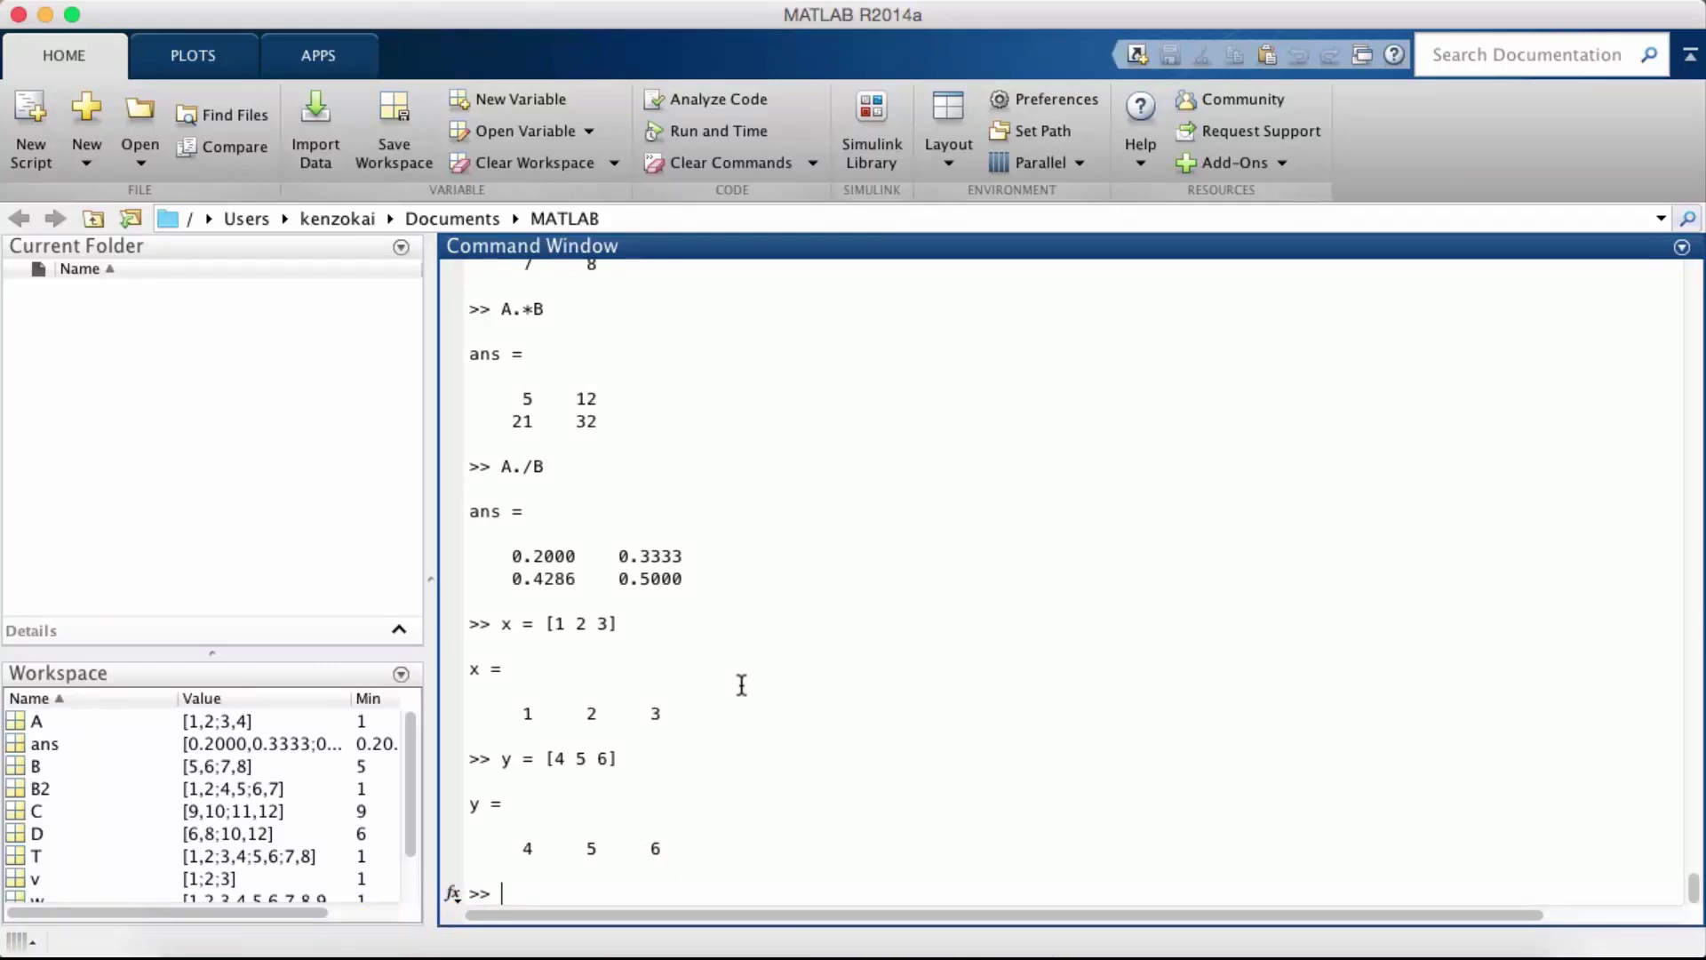
{"action": "type", "text": "x'"}
{"action": "key", "text": "Left"}
{"action": "type", "text": "*y"}
{"action": "key", "text": "Right"}
{"action": "key", "text": "Return"}
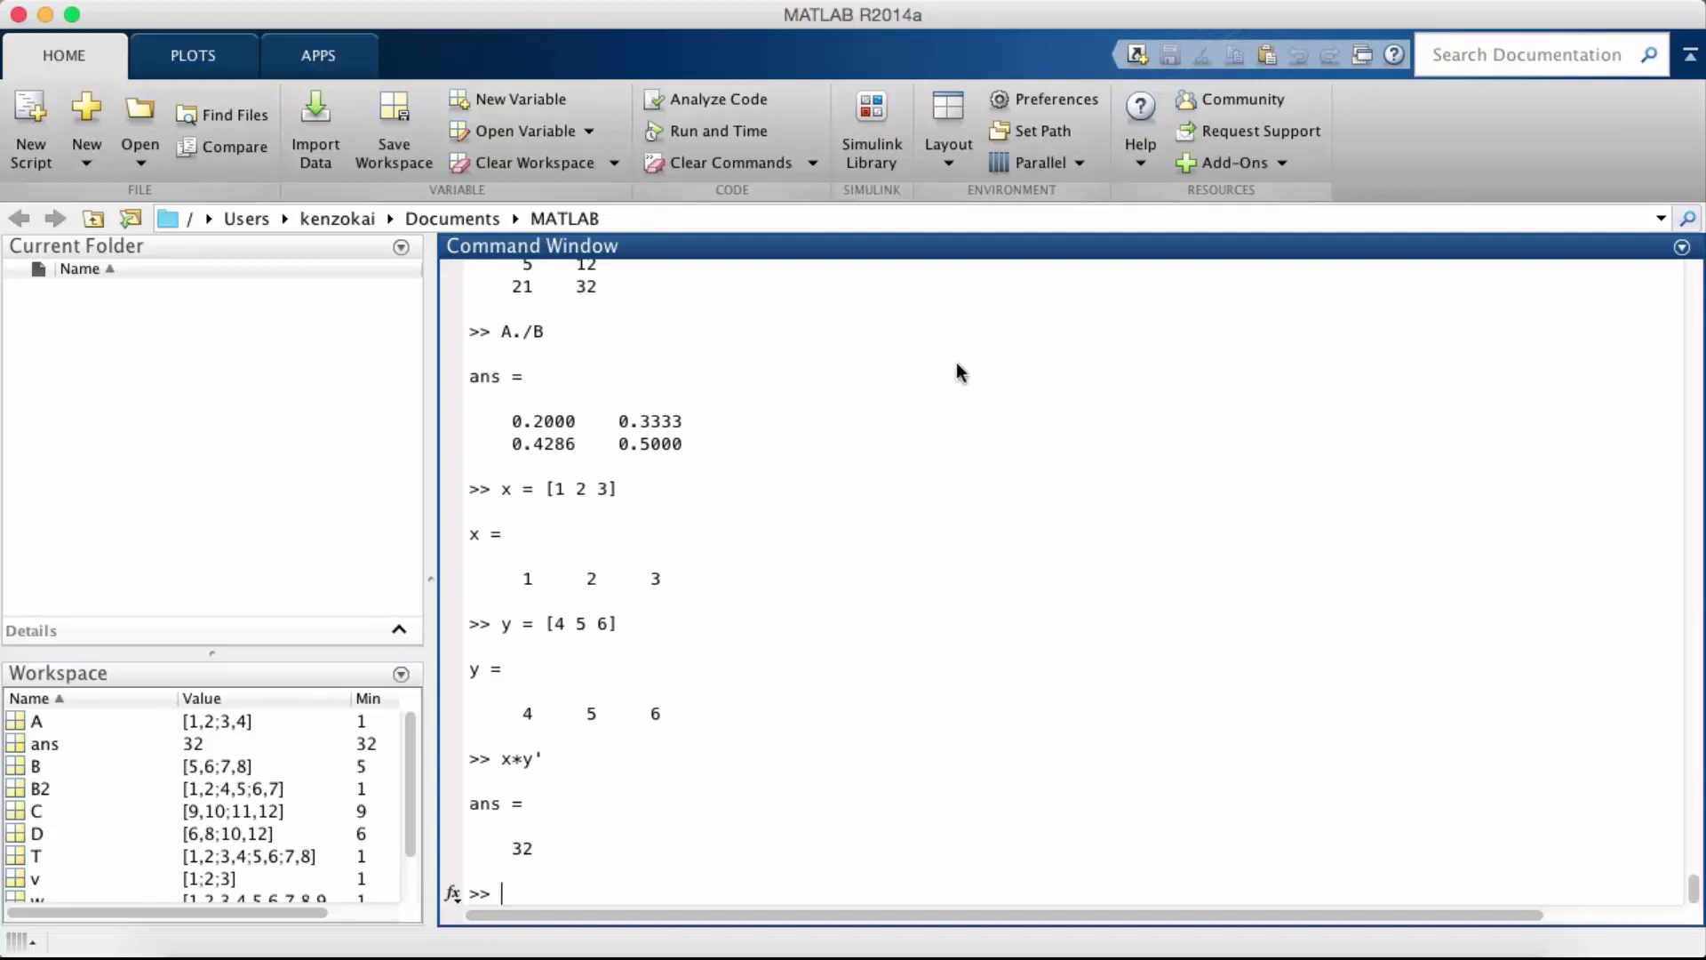
Compute dot(x,y) = 32 and the outer product x'*y = [4 5 6; 8 10 12; 12 15 18]
{"action": "type", "text": "dot"}
{"action": "type", "text": "(x,y)"}
{"action": "key", "text": "Return"}
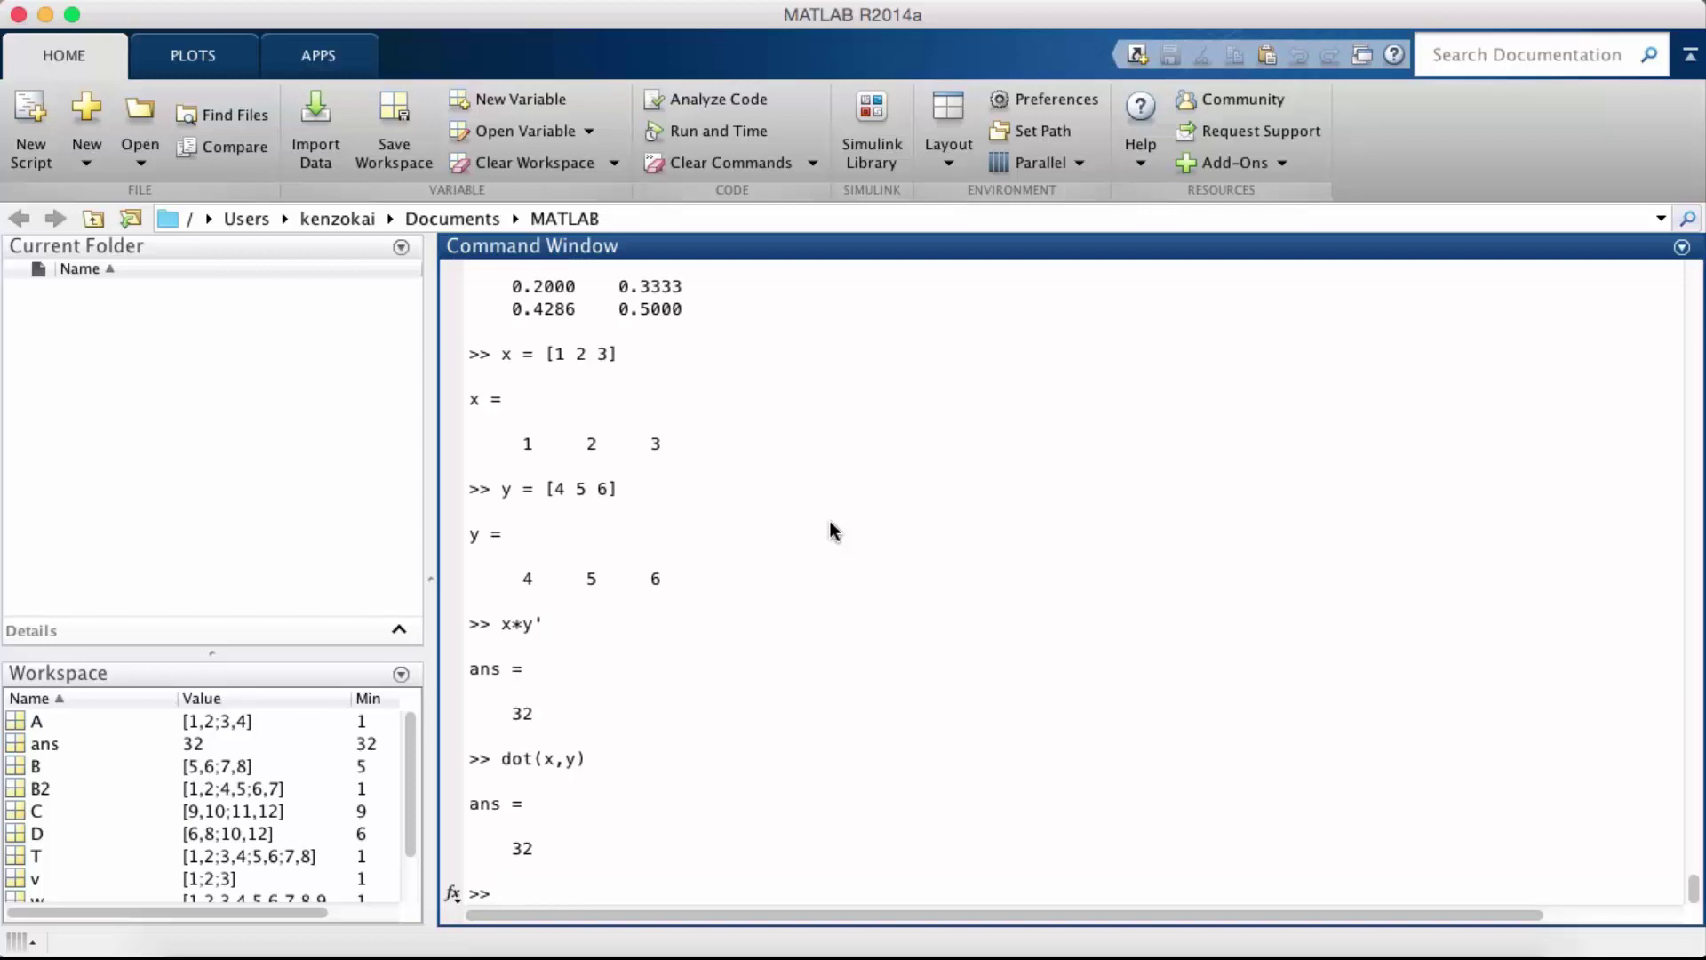
{"action": "type", "text": "x"}
{"action": "type", "text": "'"}
{"action": "type", "text": "*y"}
{"action": "key", "text": "Return"}
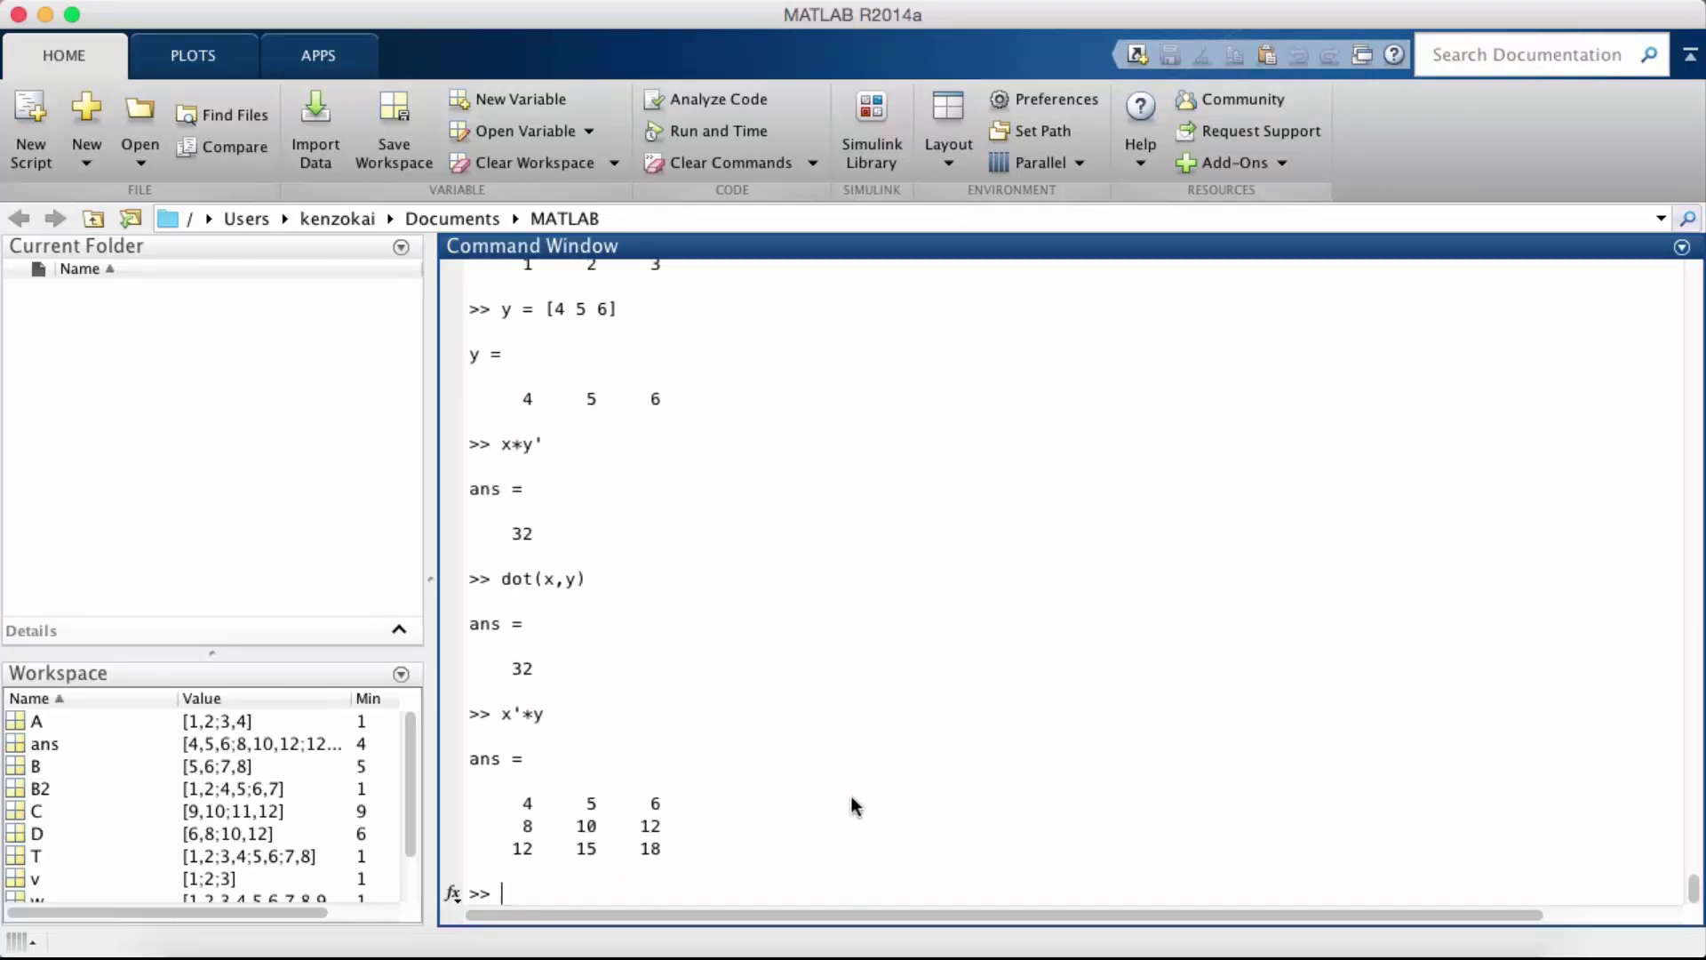
Run outer(x,y), which fails as an undefined function, then scroll back through earlier output
{"action": "type", "text": "outer(x,y)"}
{"action": "key", "text": "Return"}
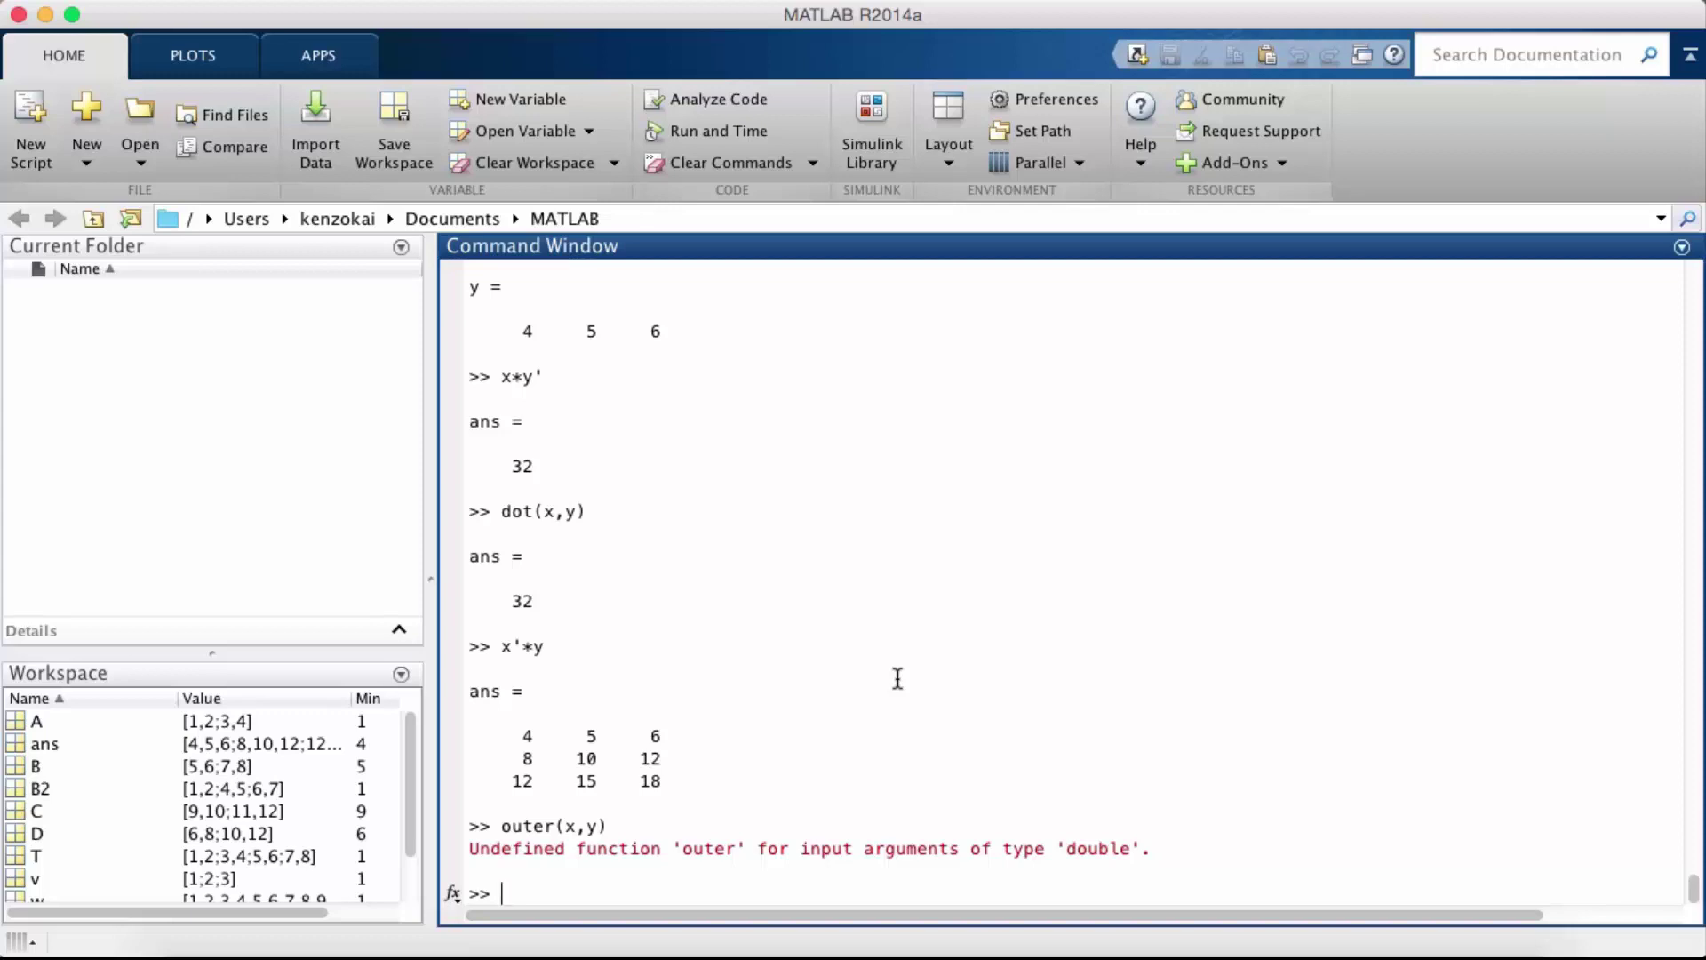
{"action": "scroll", "coordinate": [897, 677], "scroll_direction": "up", "scroll_amount": 5}
Scroll the Wikipedia Cross product article to its Definition section, then switch back to MATLAB
{"action": "scroll", "coordinate": [611, 631], "scroll_direction": "down", "scroll_amount": 5}
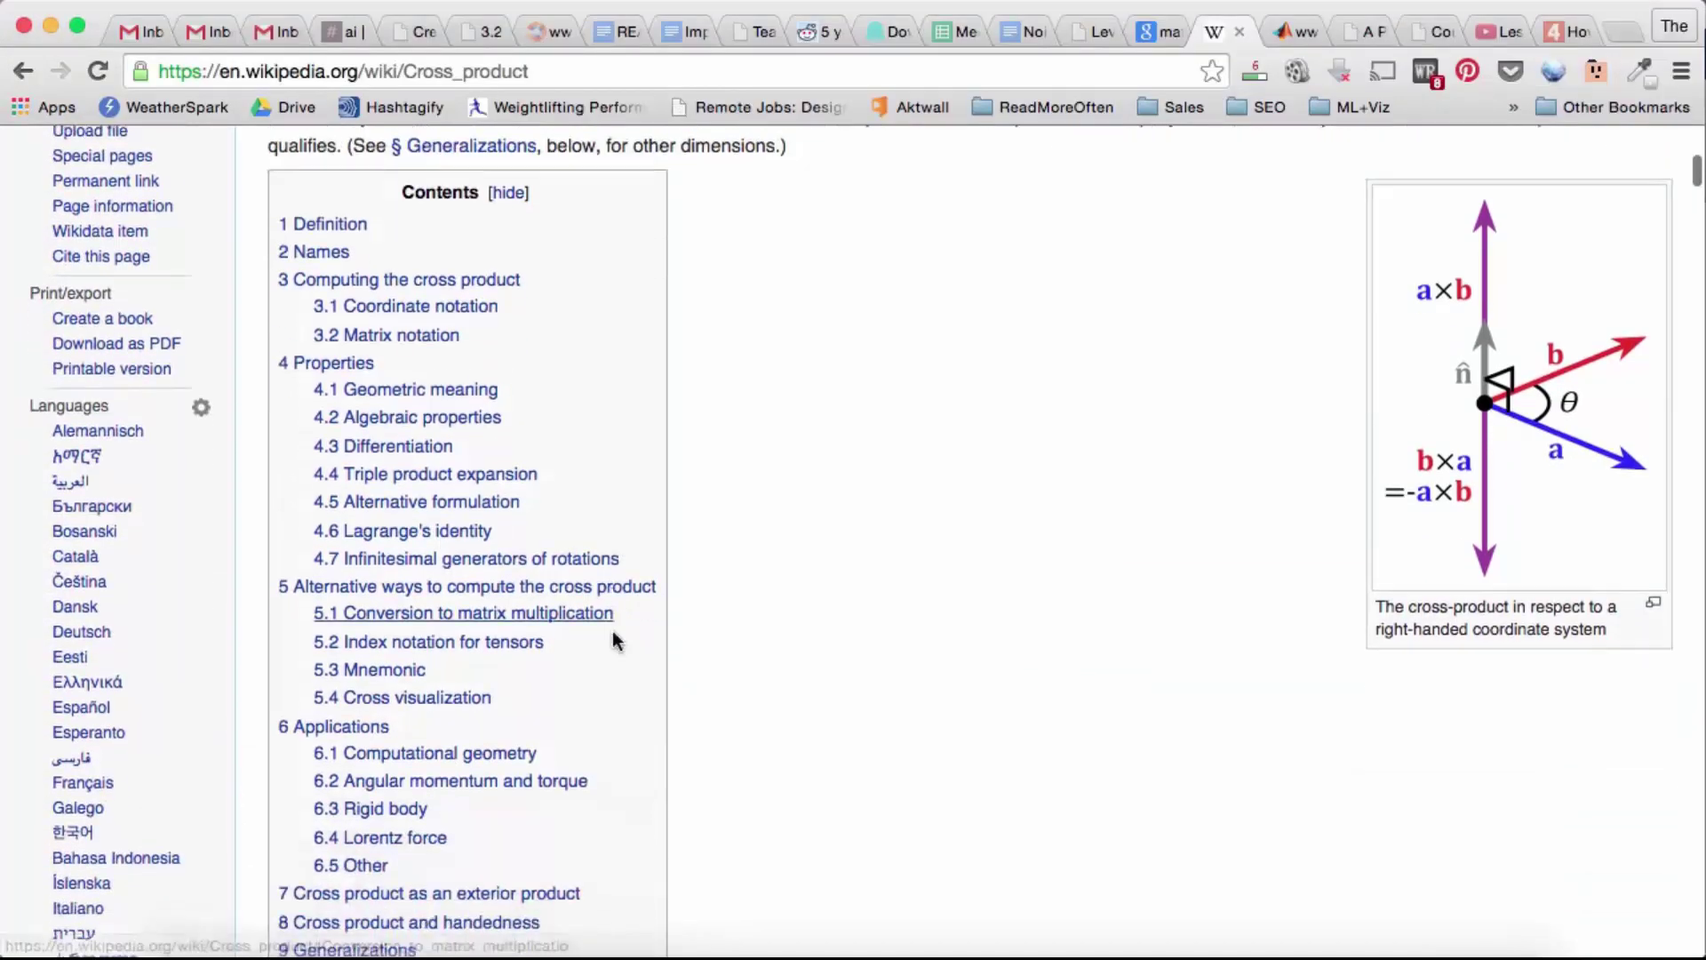
{"action": "scroll", "coordinate": [612, 633], "scroll_direction": "up", "scroll_amount": 3}
{"action": "scroll", "coordinate": [612, 632], "scroll_direction": "down", "scroll_amount": 7}
{"action": "scroll", "coordinate": [612, 633], "scroll_direction": "down", "scroll_amount": 5}
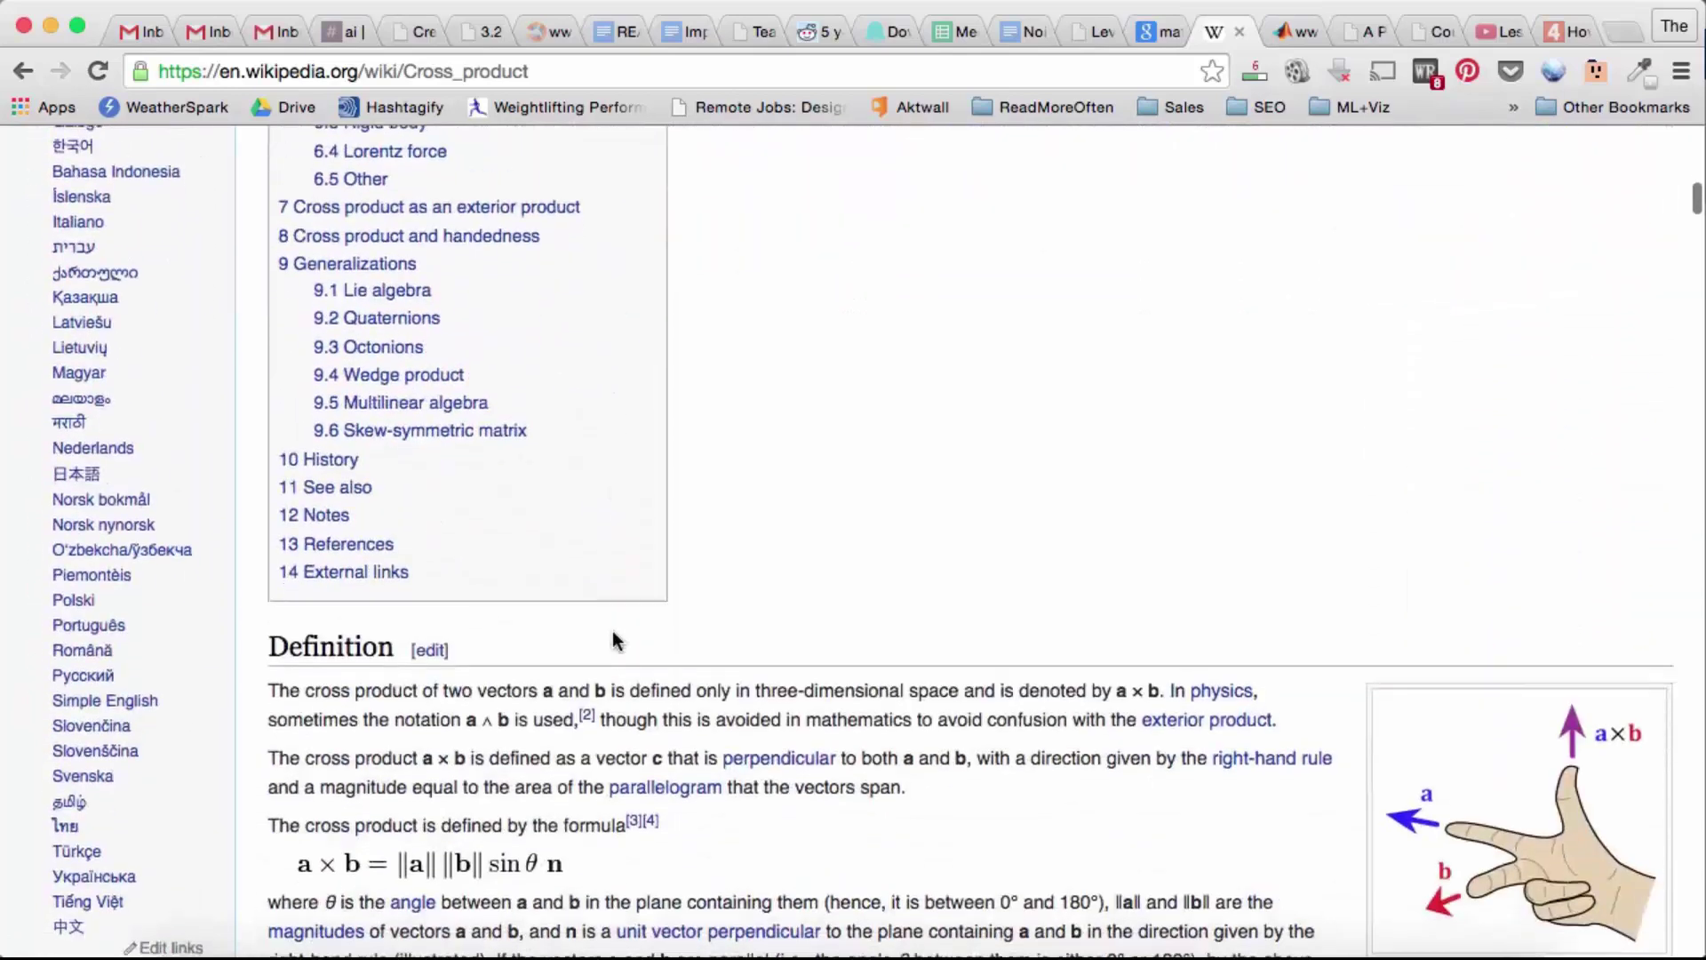
{"action": "scroll", "coordinate": [612, 636], "scroll_direction": "down", "scroll_amount": 3}
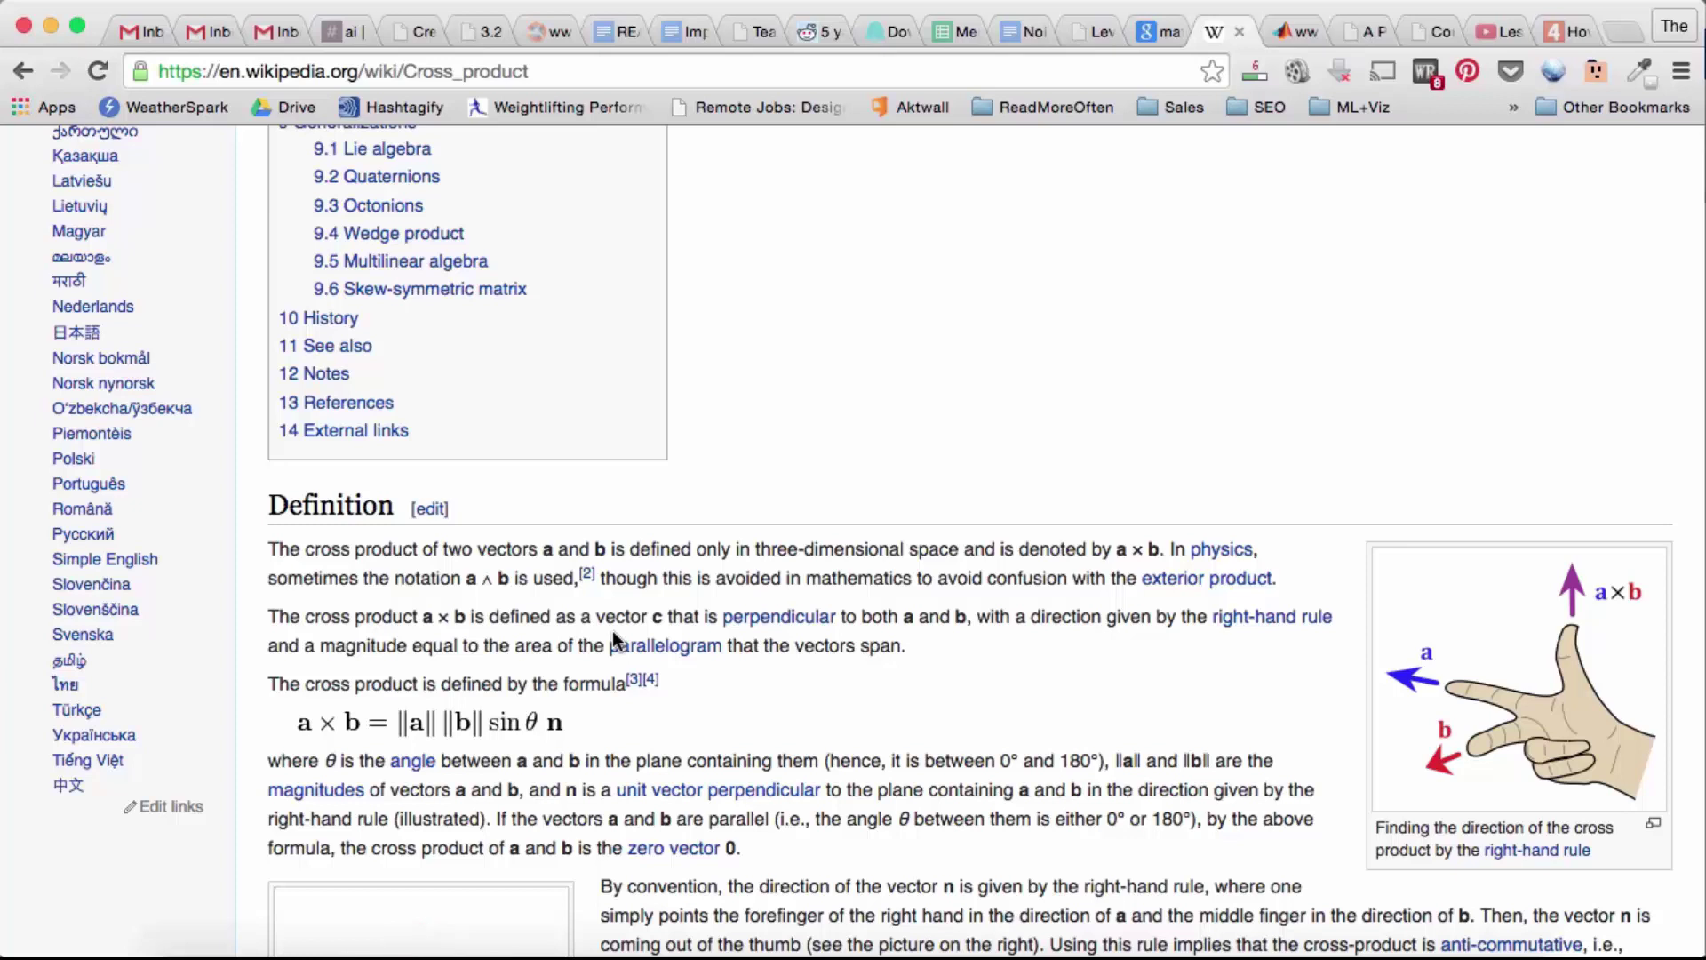
{"action": "mouse_move", "coordinate": [853, 949]}
{"action": "left_click", "coordinate": [951, 915]}
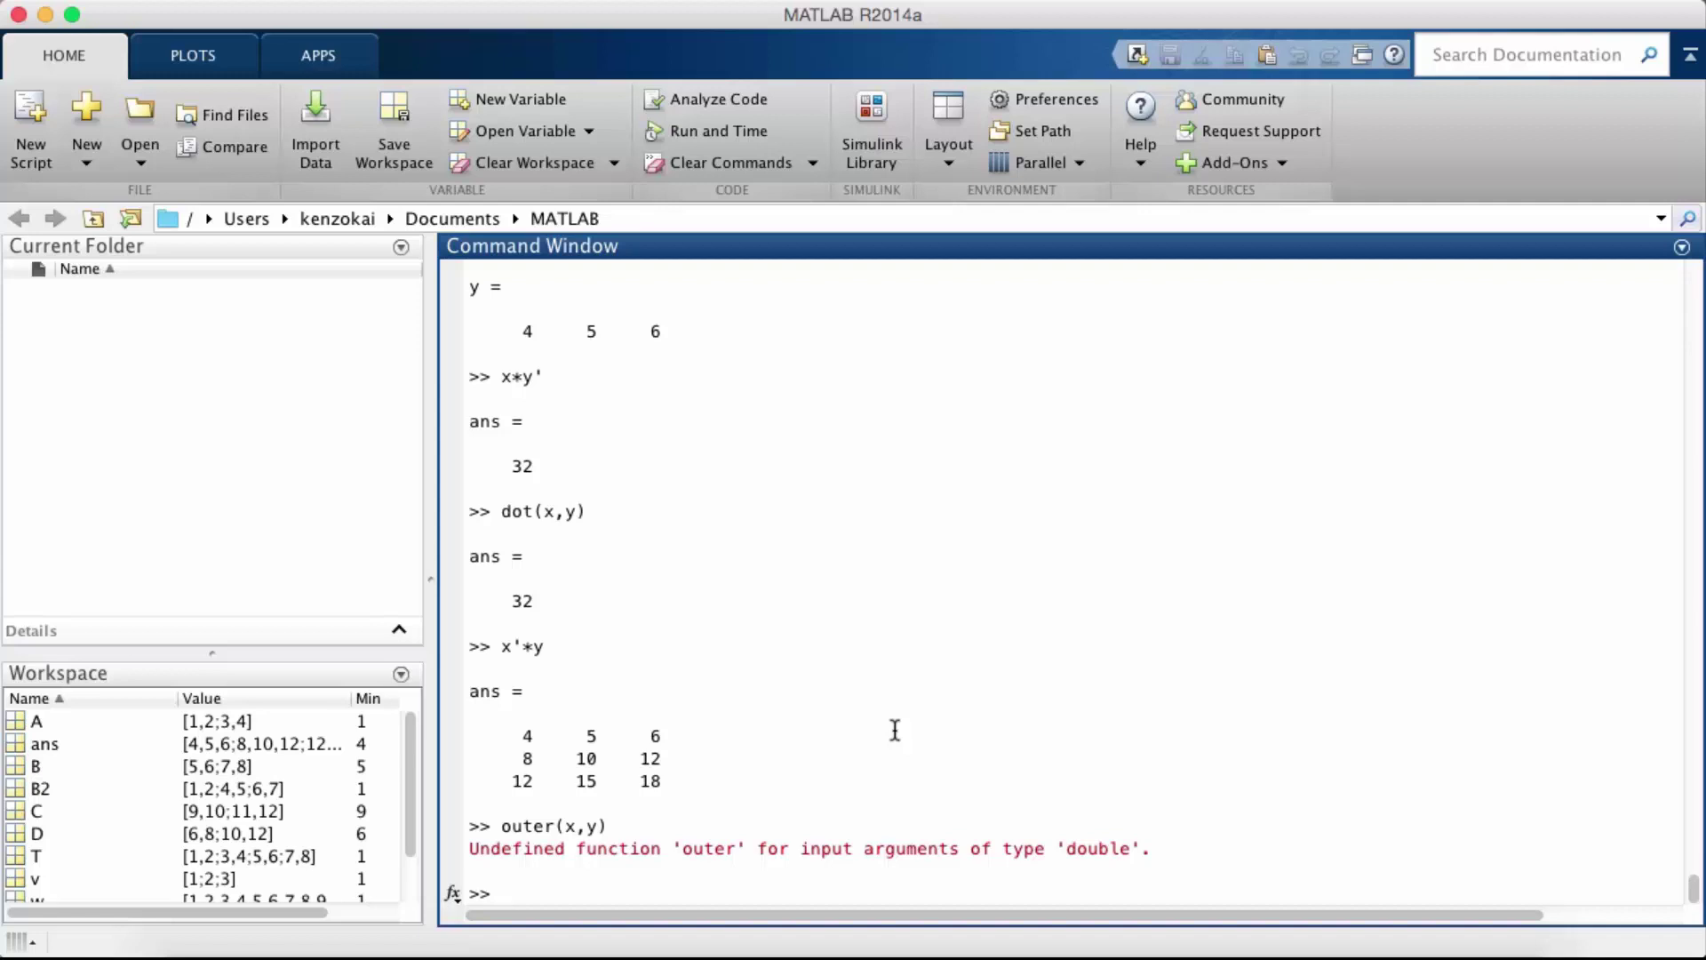
Evaluate cross(x,y) to get the cross product [-3 6 -3]
{"action": "type", "text": "cross("}
{"action": "type", "text": "x,y)"}
{"action": "key", "text": "Return"}
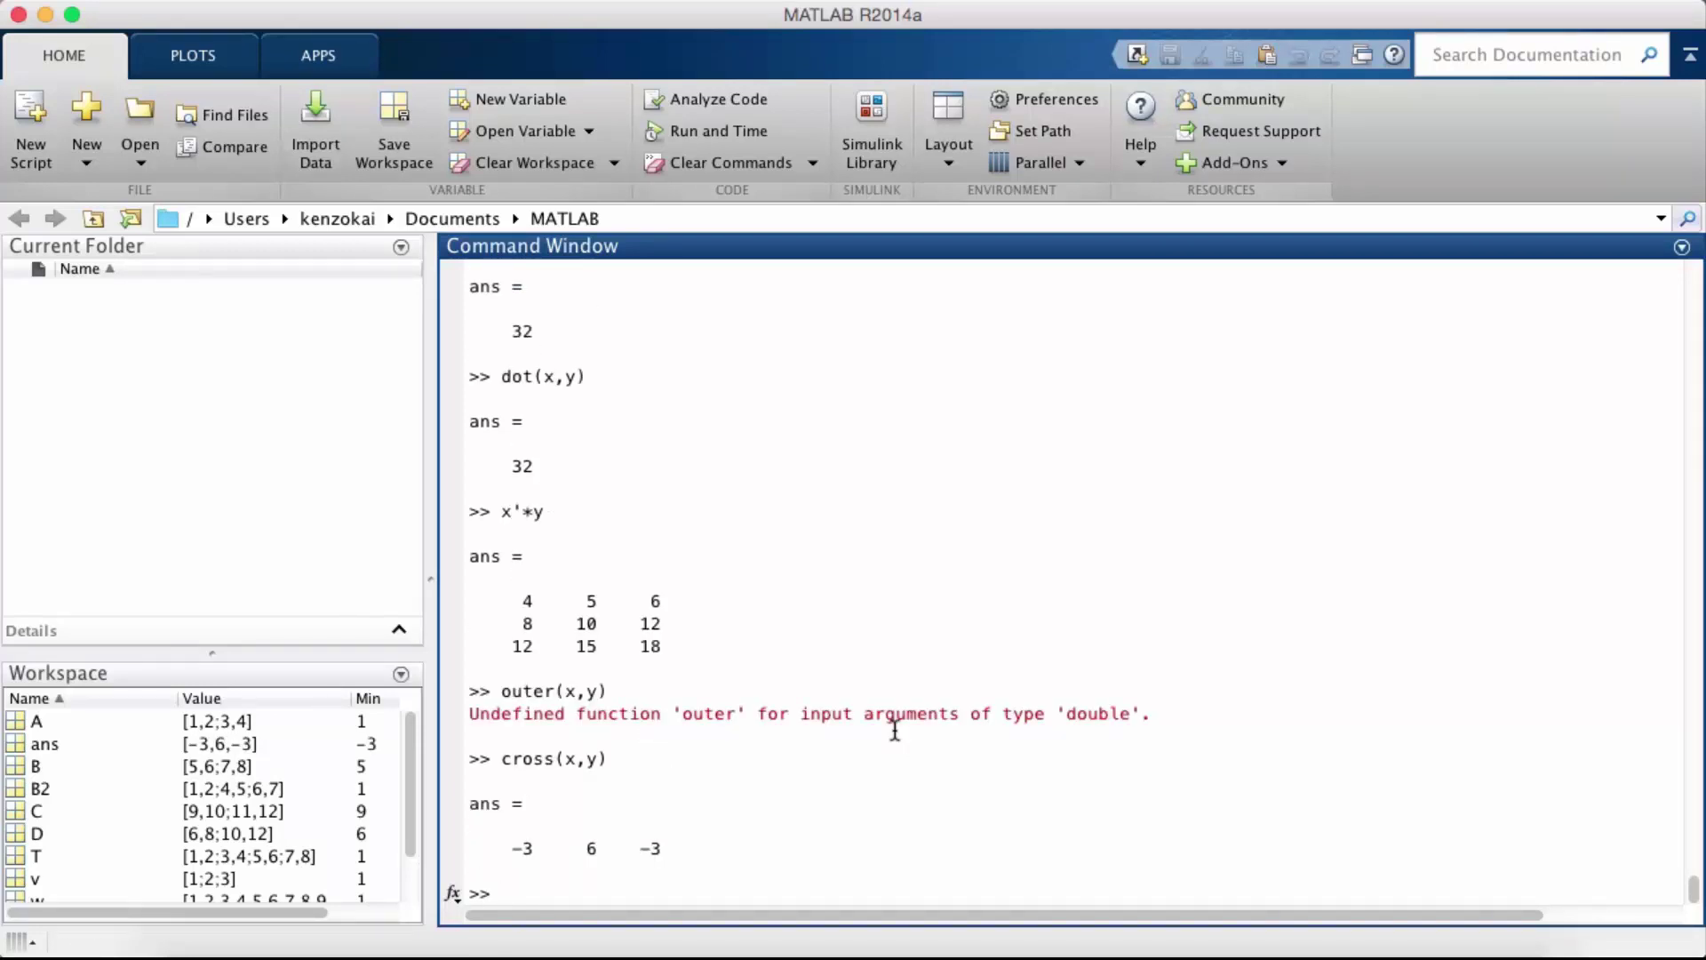